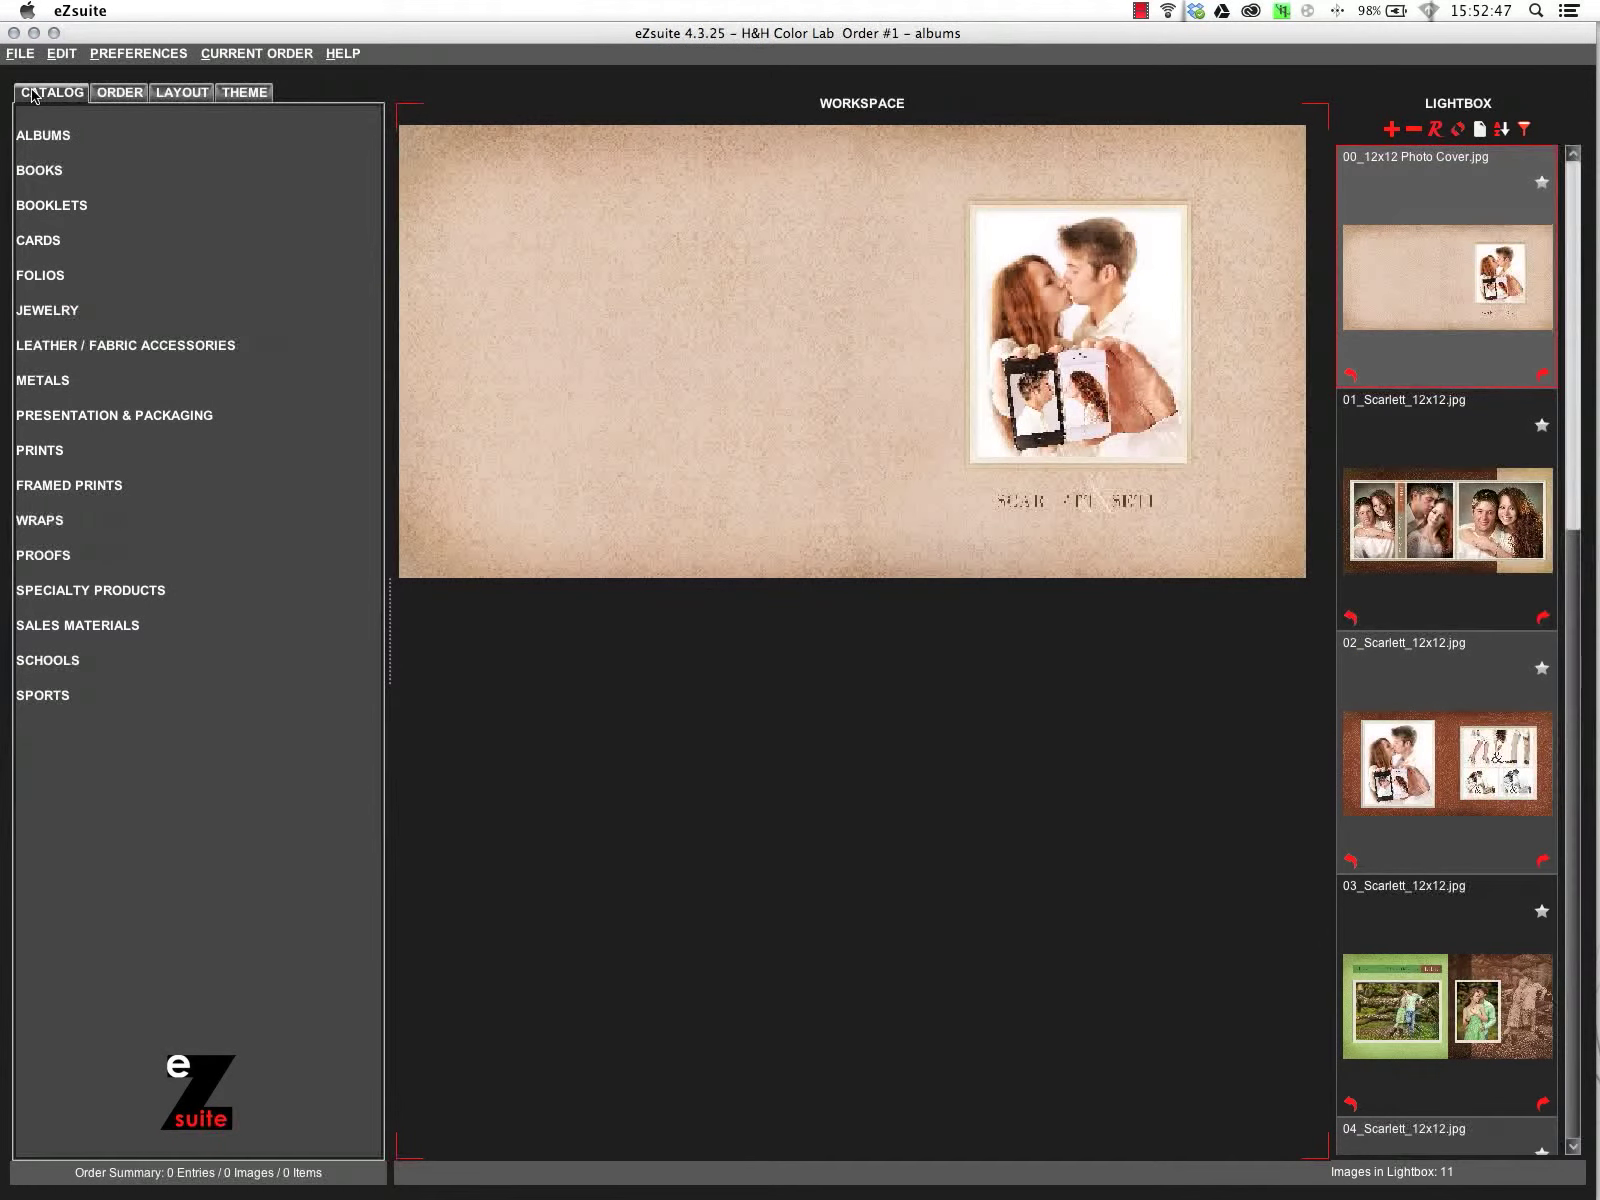
- Pick the Canvas option under Albums > Gallery Lay Flat Albums > Photo Cover in the catalog
left_click(43, 135)
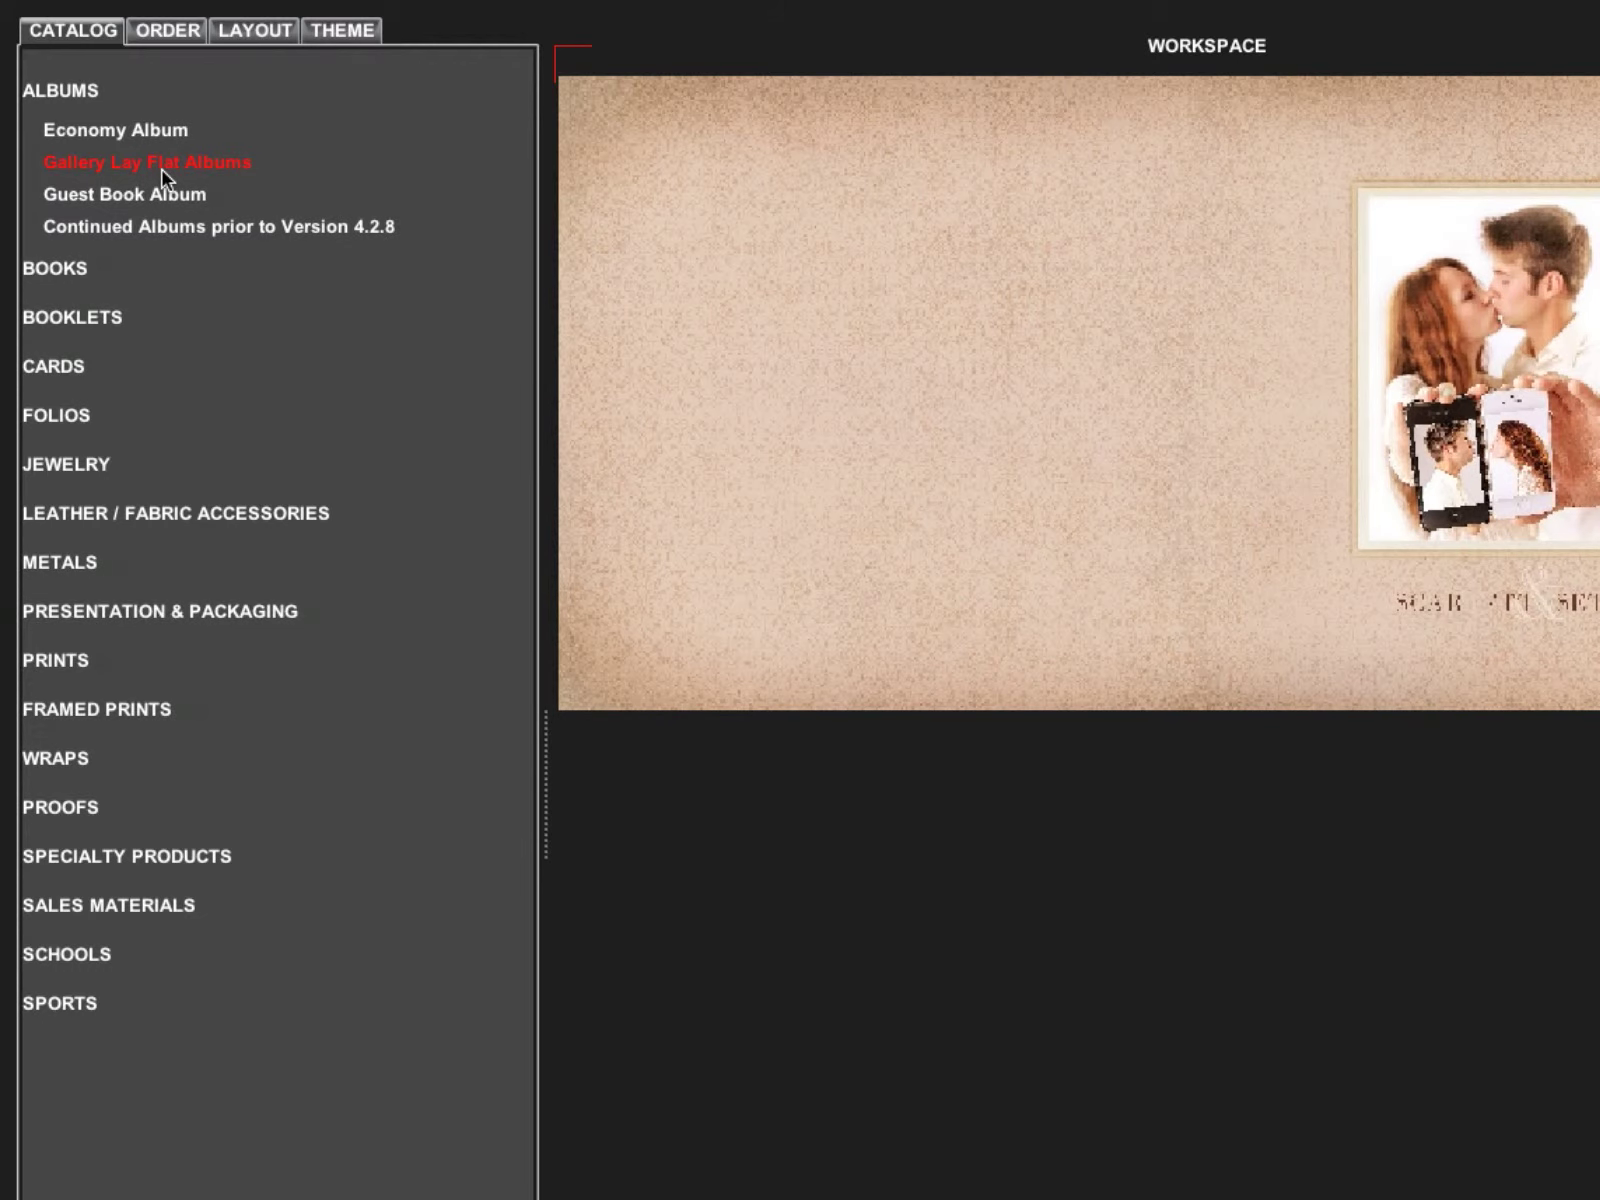
left_click(167, 170)
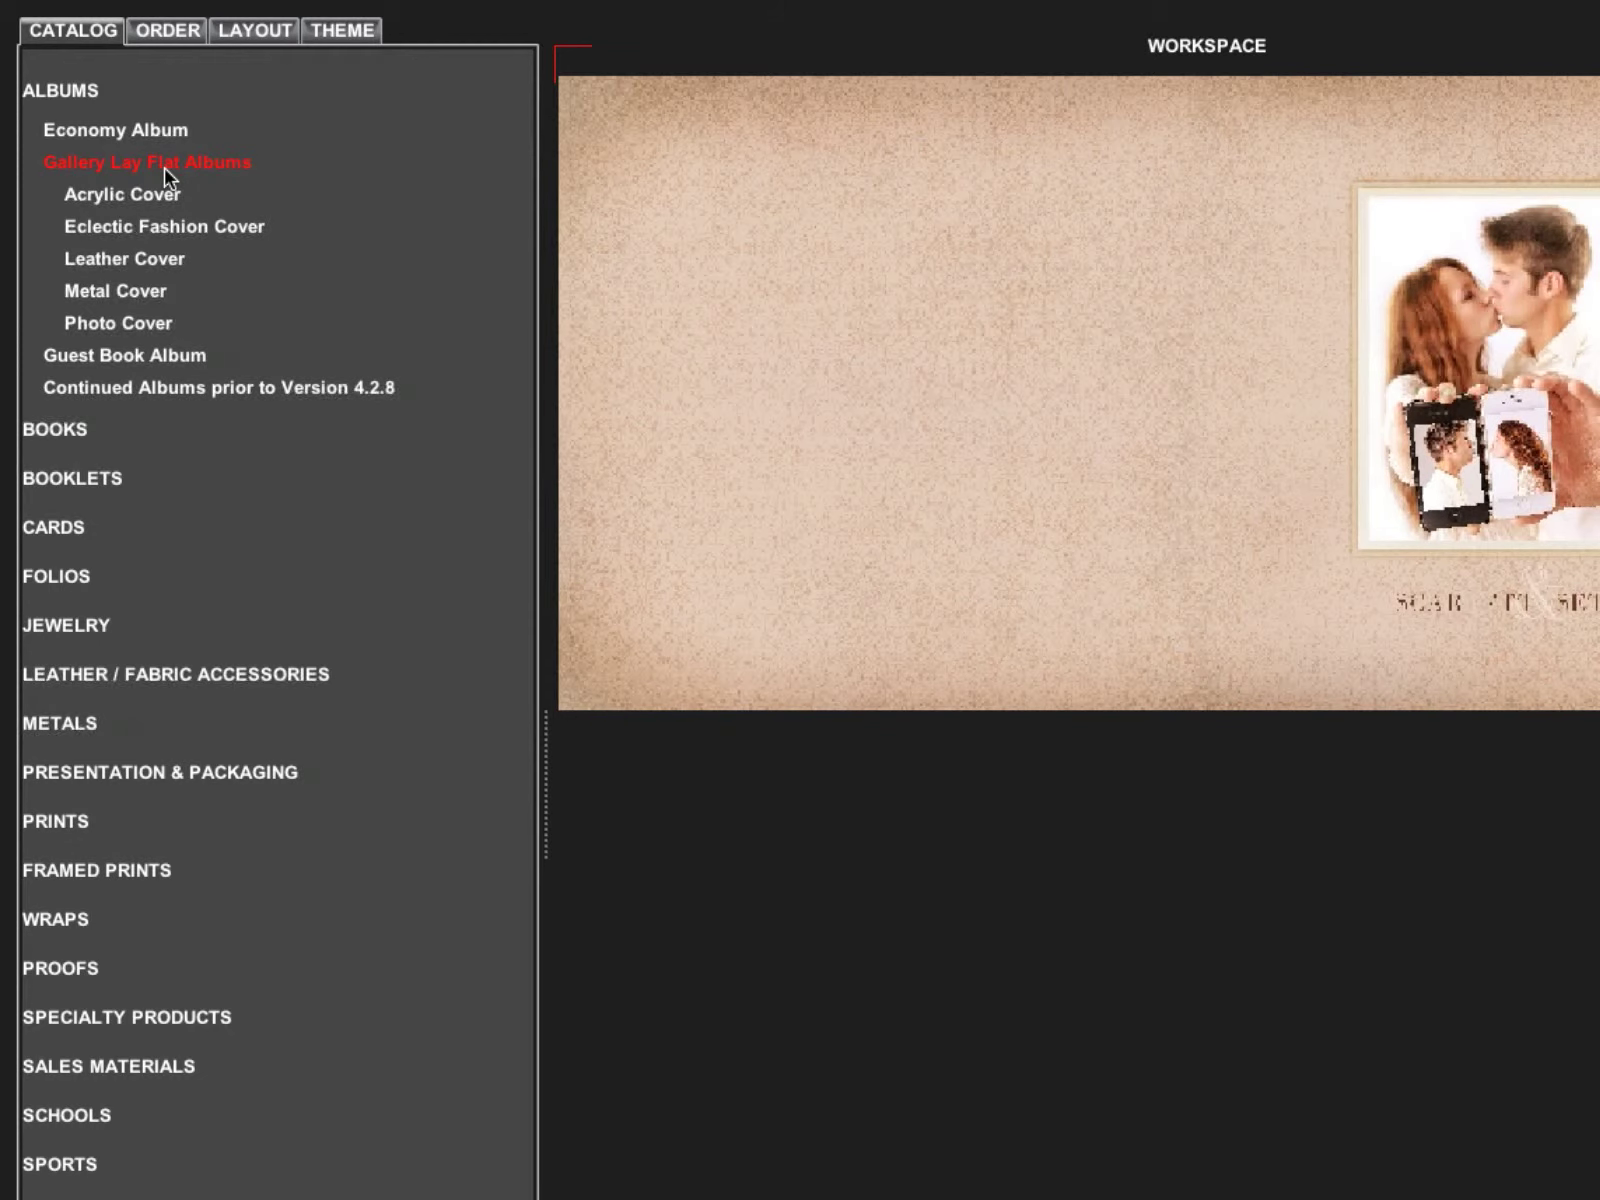
left_click(145, 325)
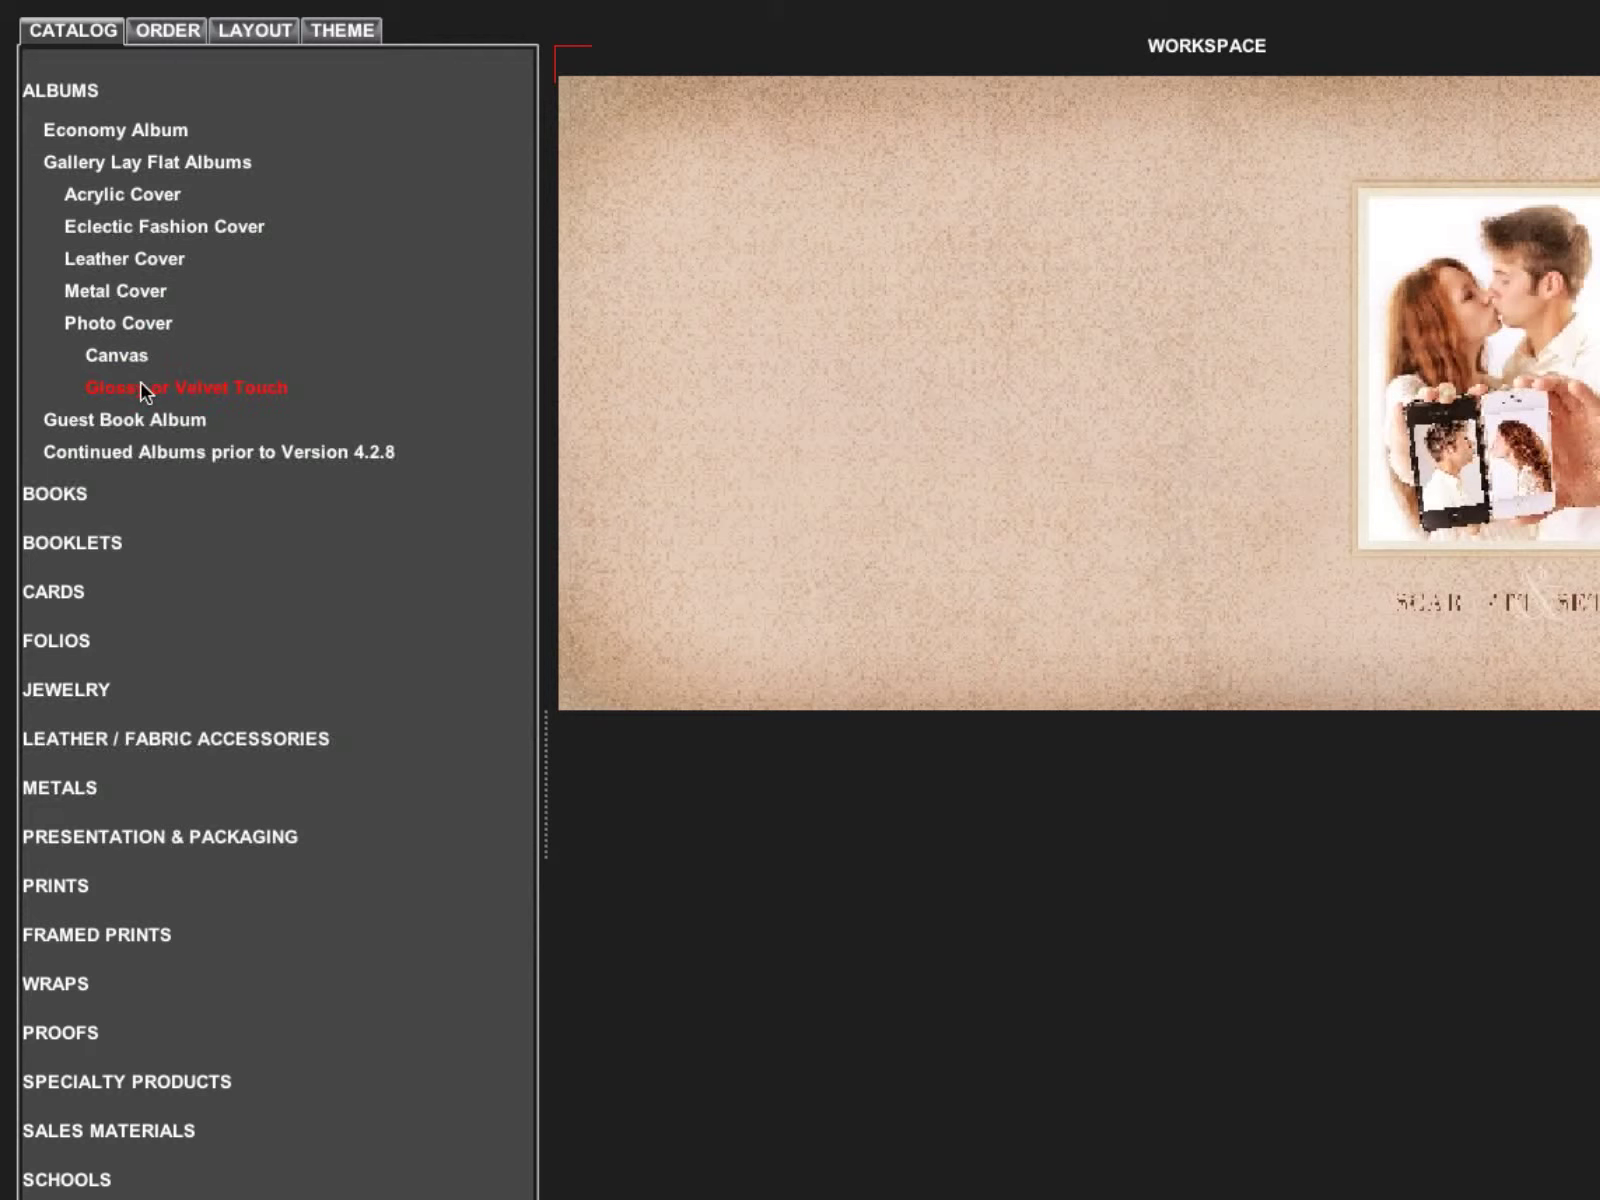
left_click(135, 357)
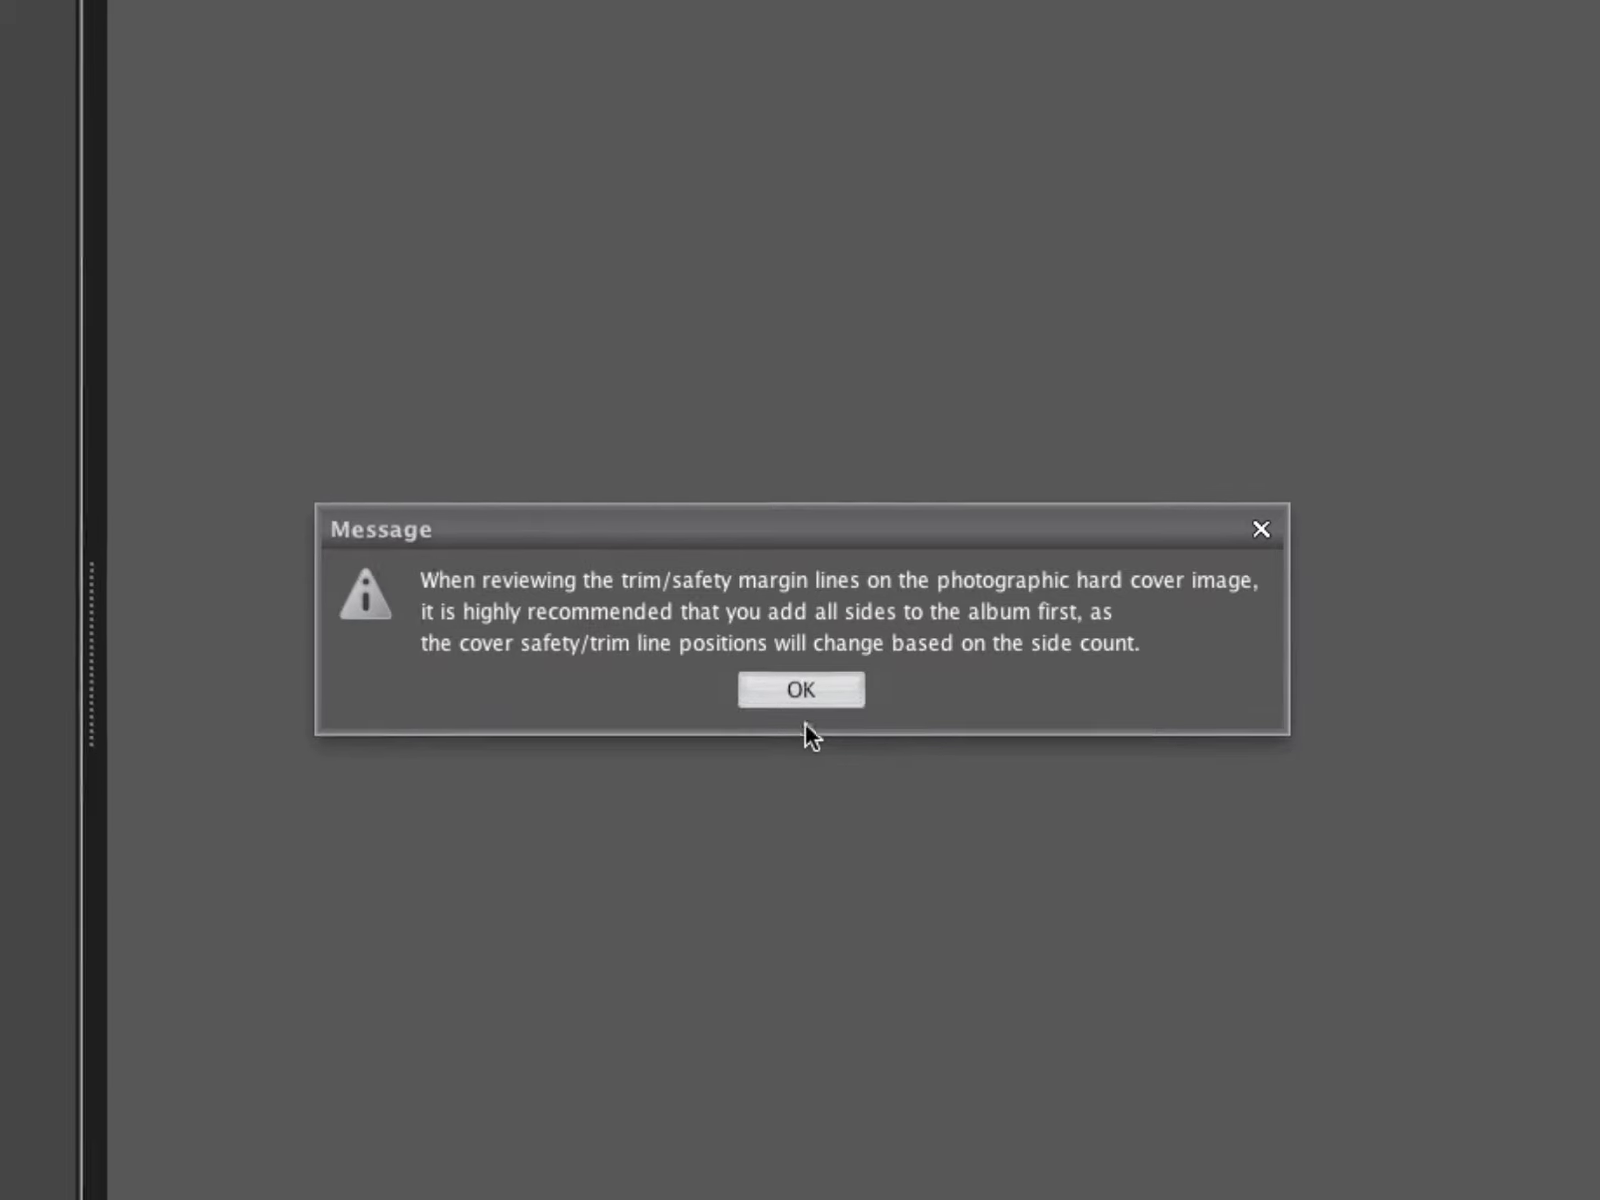
- Confirm the trim and safety line message with OK
left_click(797, 698)
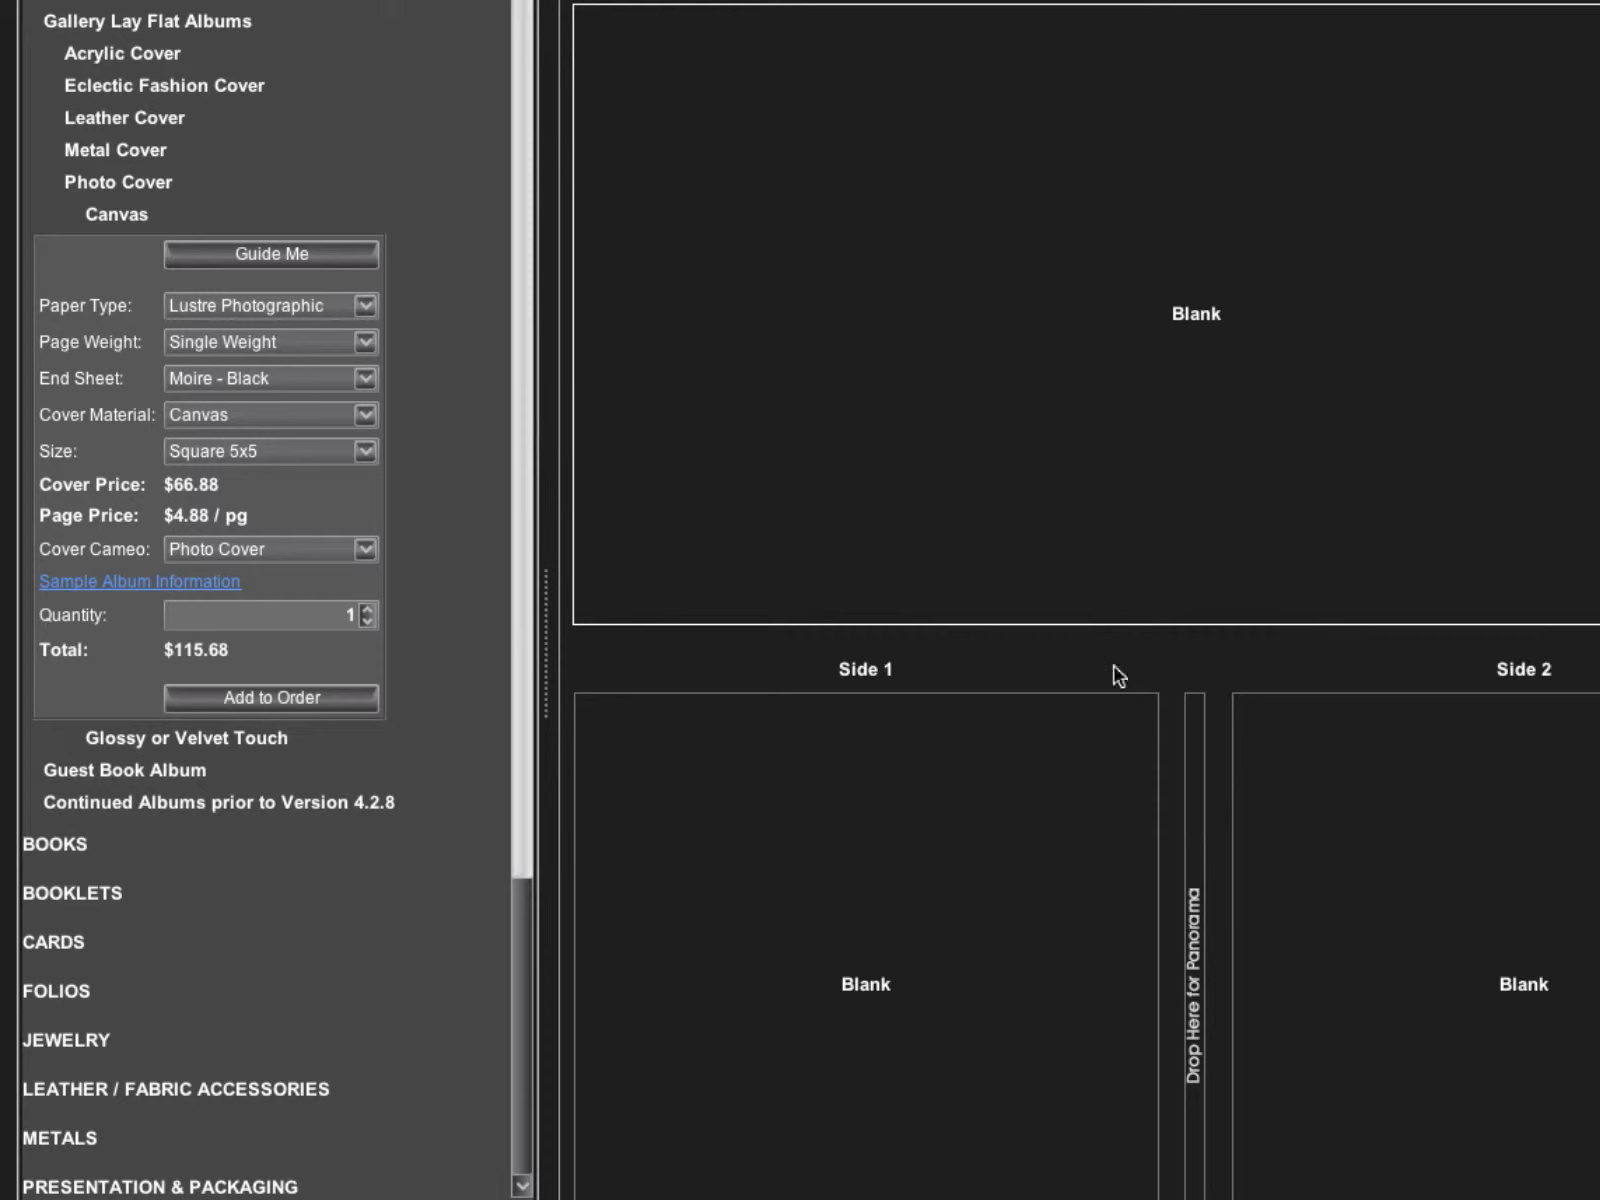
- Launch Guide Me and set the album paper type to Linen
left_click(318, 254)
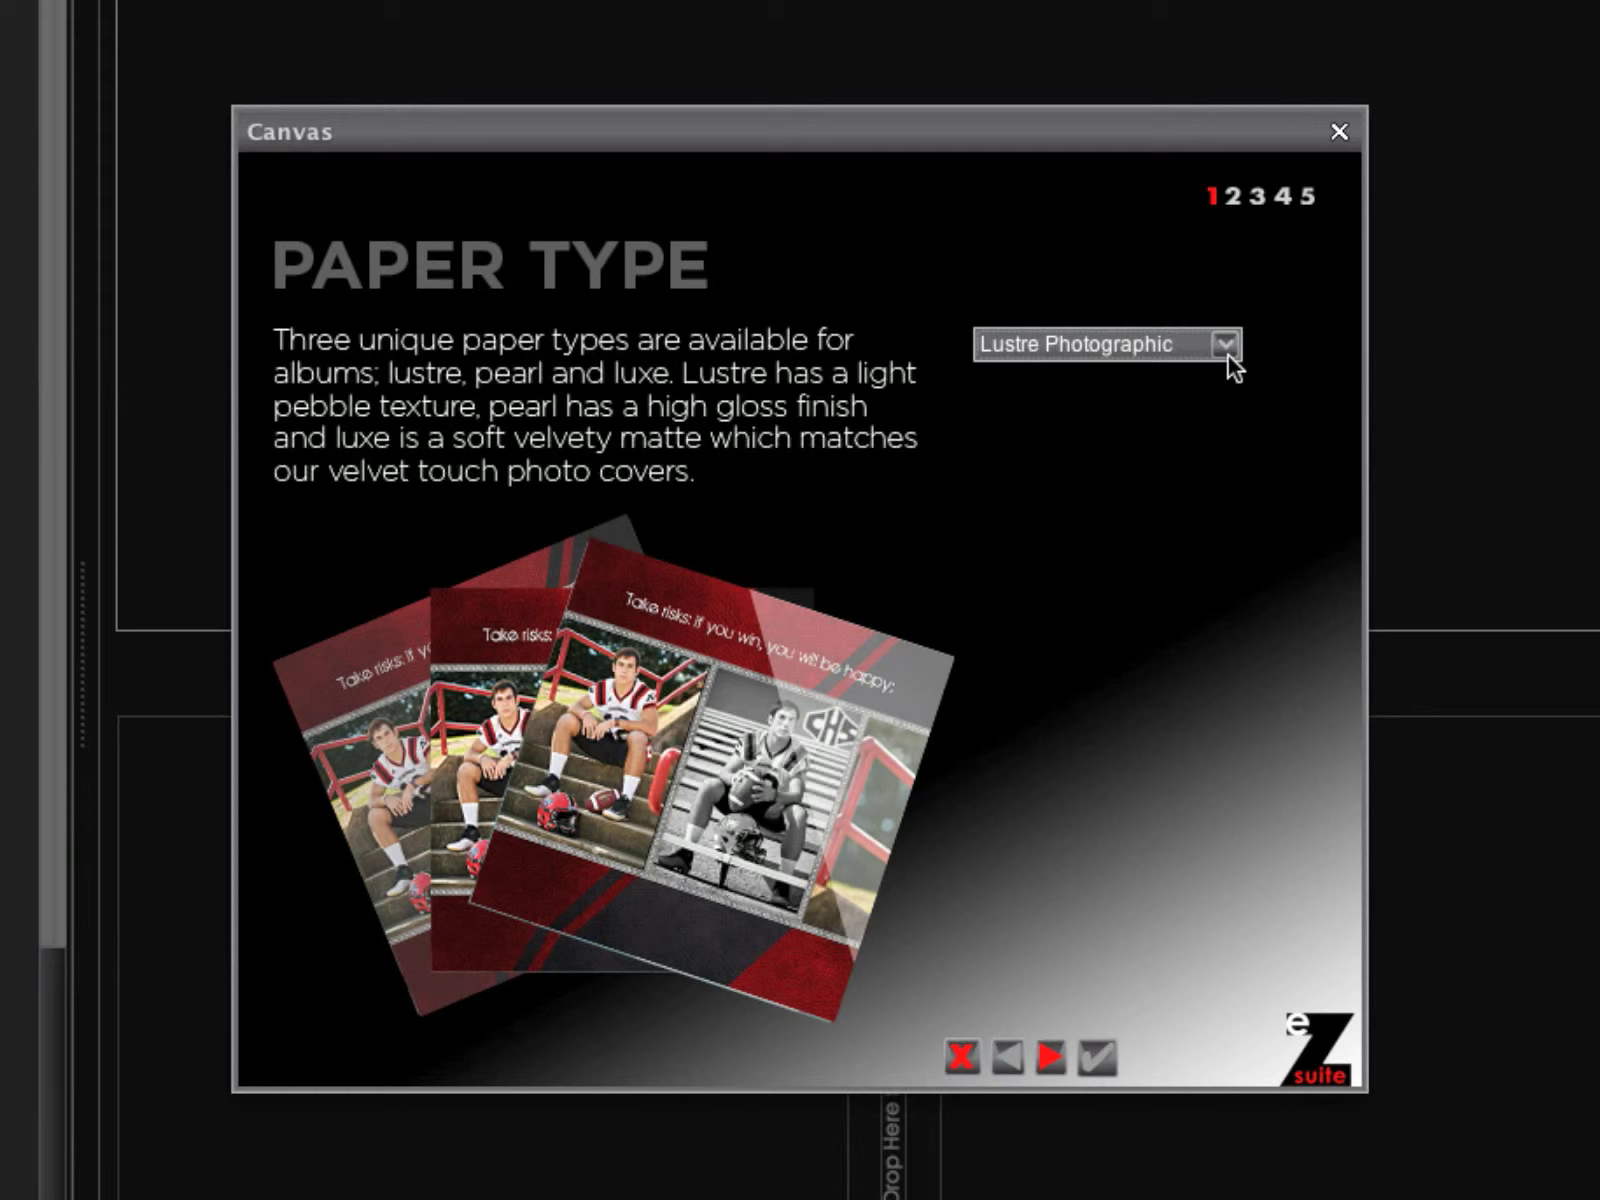
left_click(1231, 346)
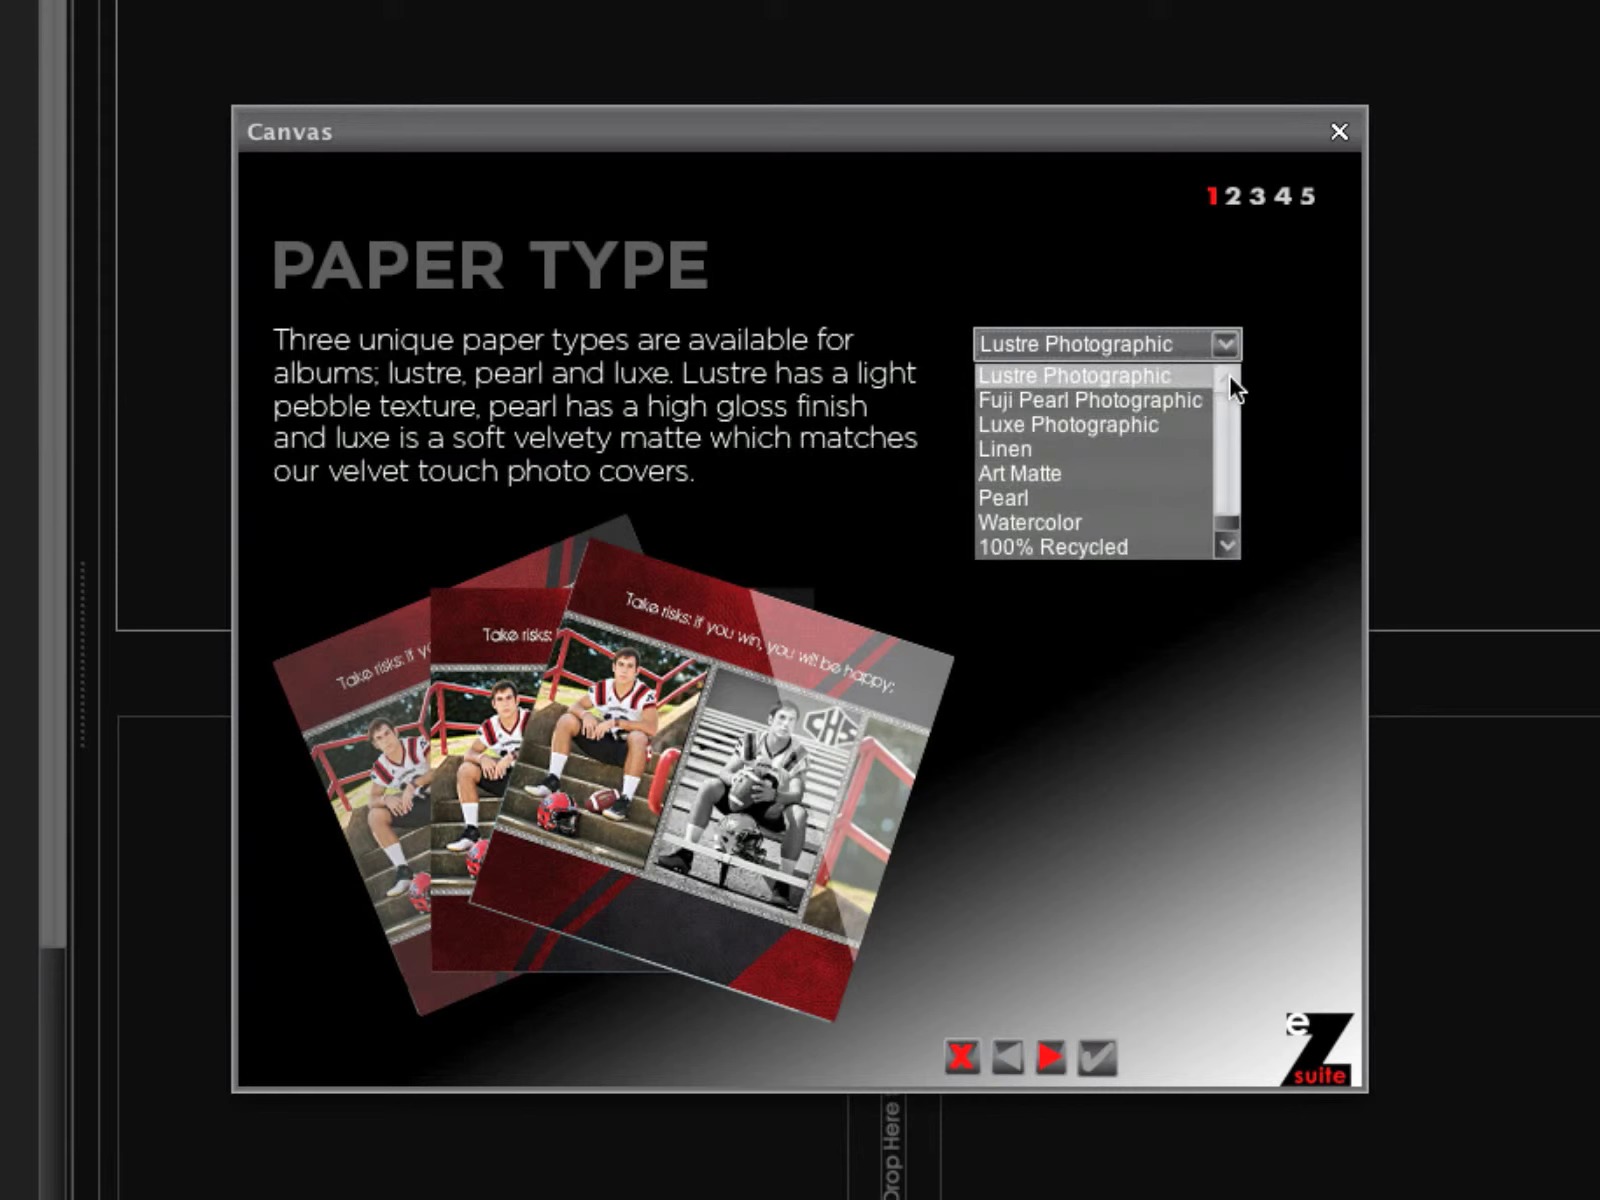
left_click_drag(1230, 376, 1218, 420)
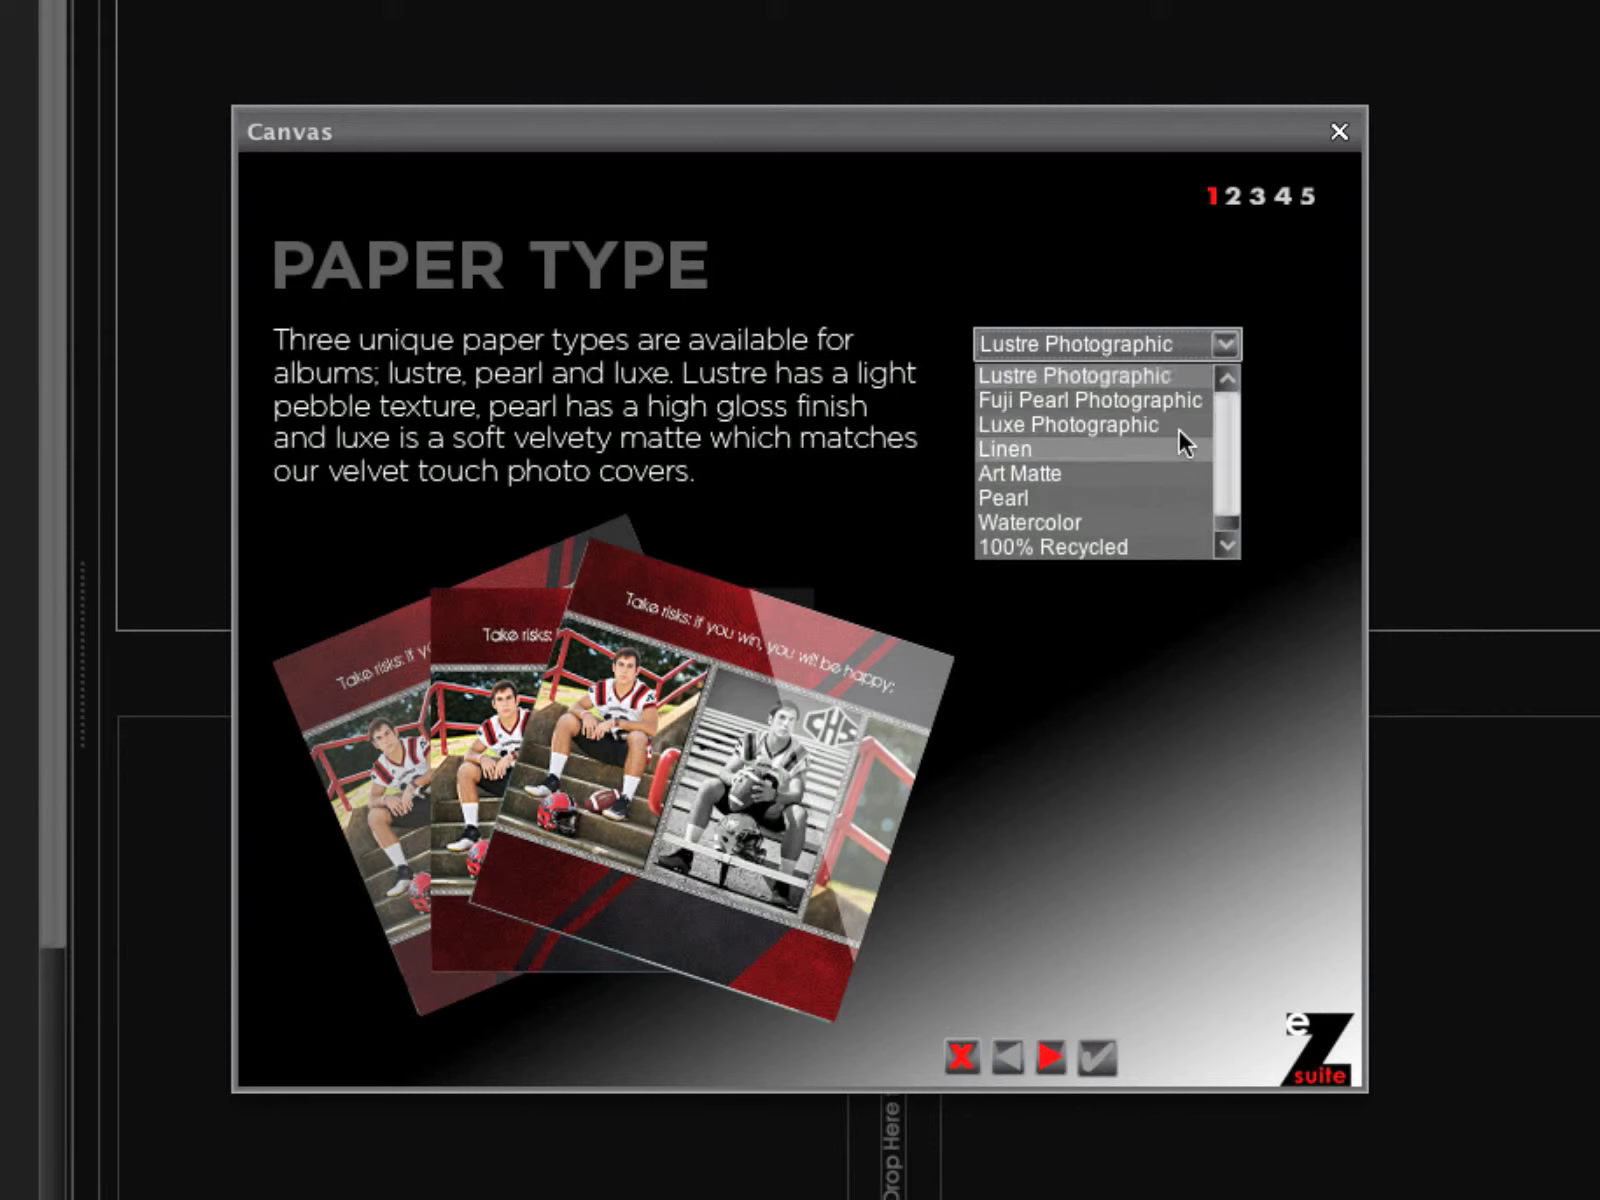
left_click(1142, 458)
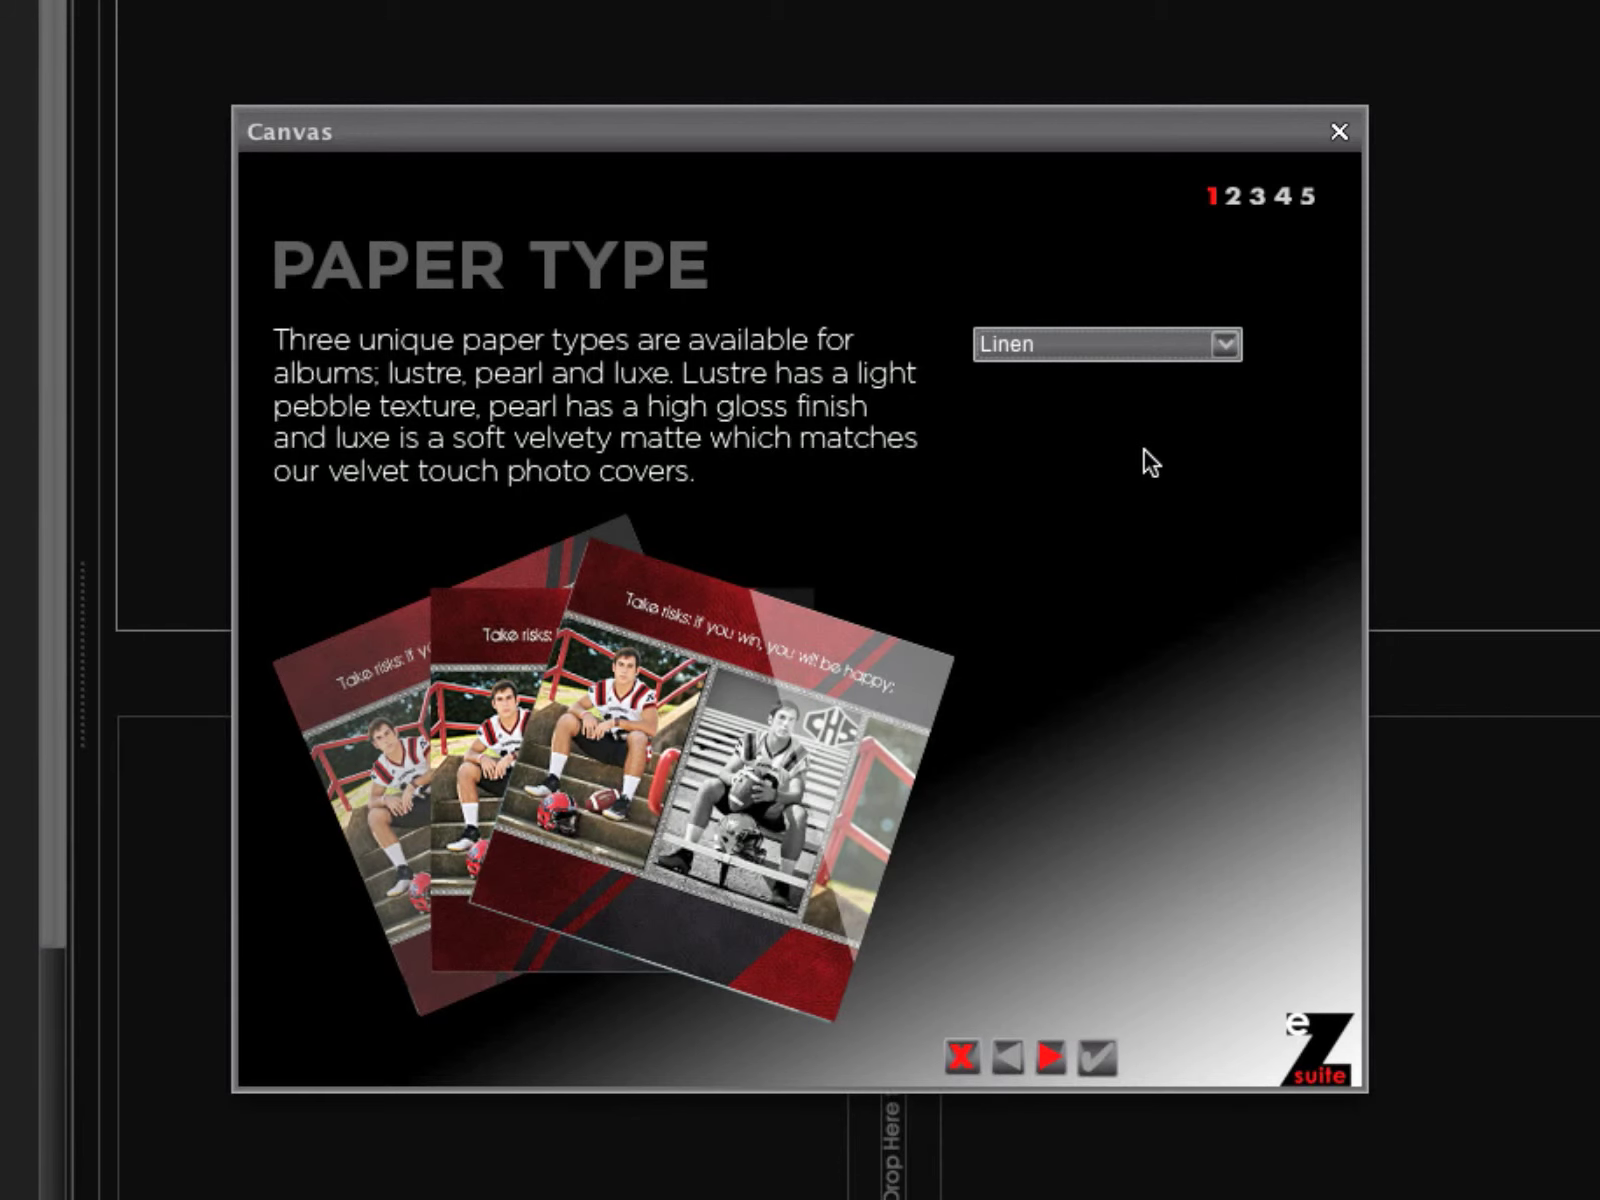
- Keep Single Weight pages and set the end sheets to Paper - Flat Black
left_click(1051, 1056)
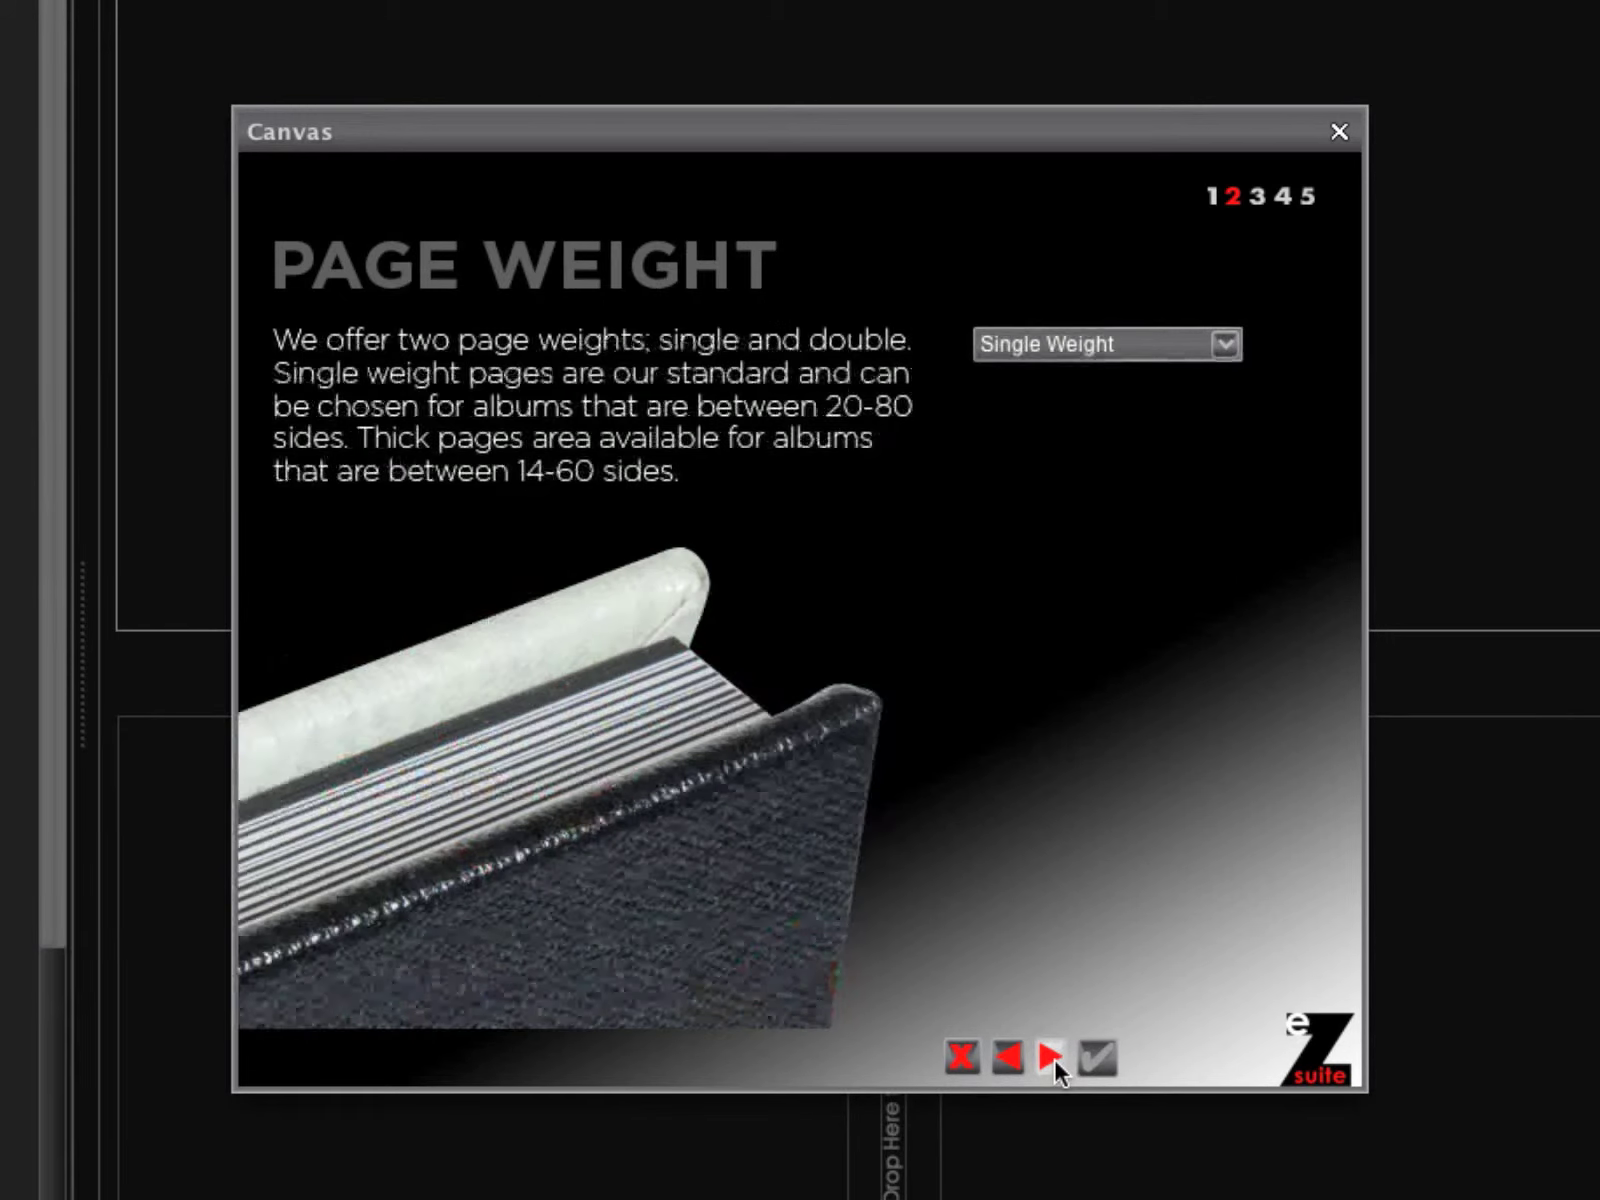
left_click(1209, 345)
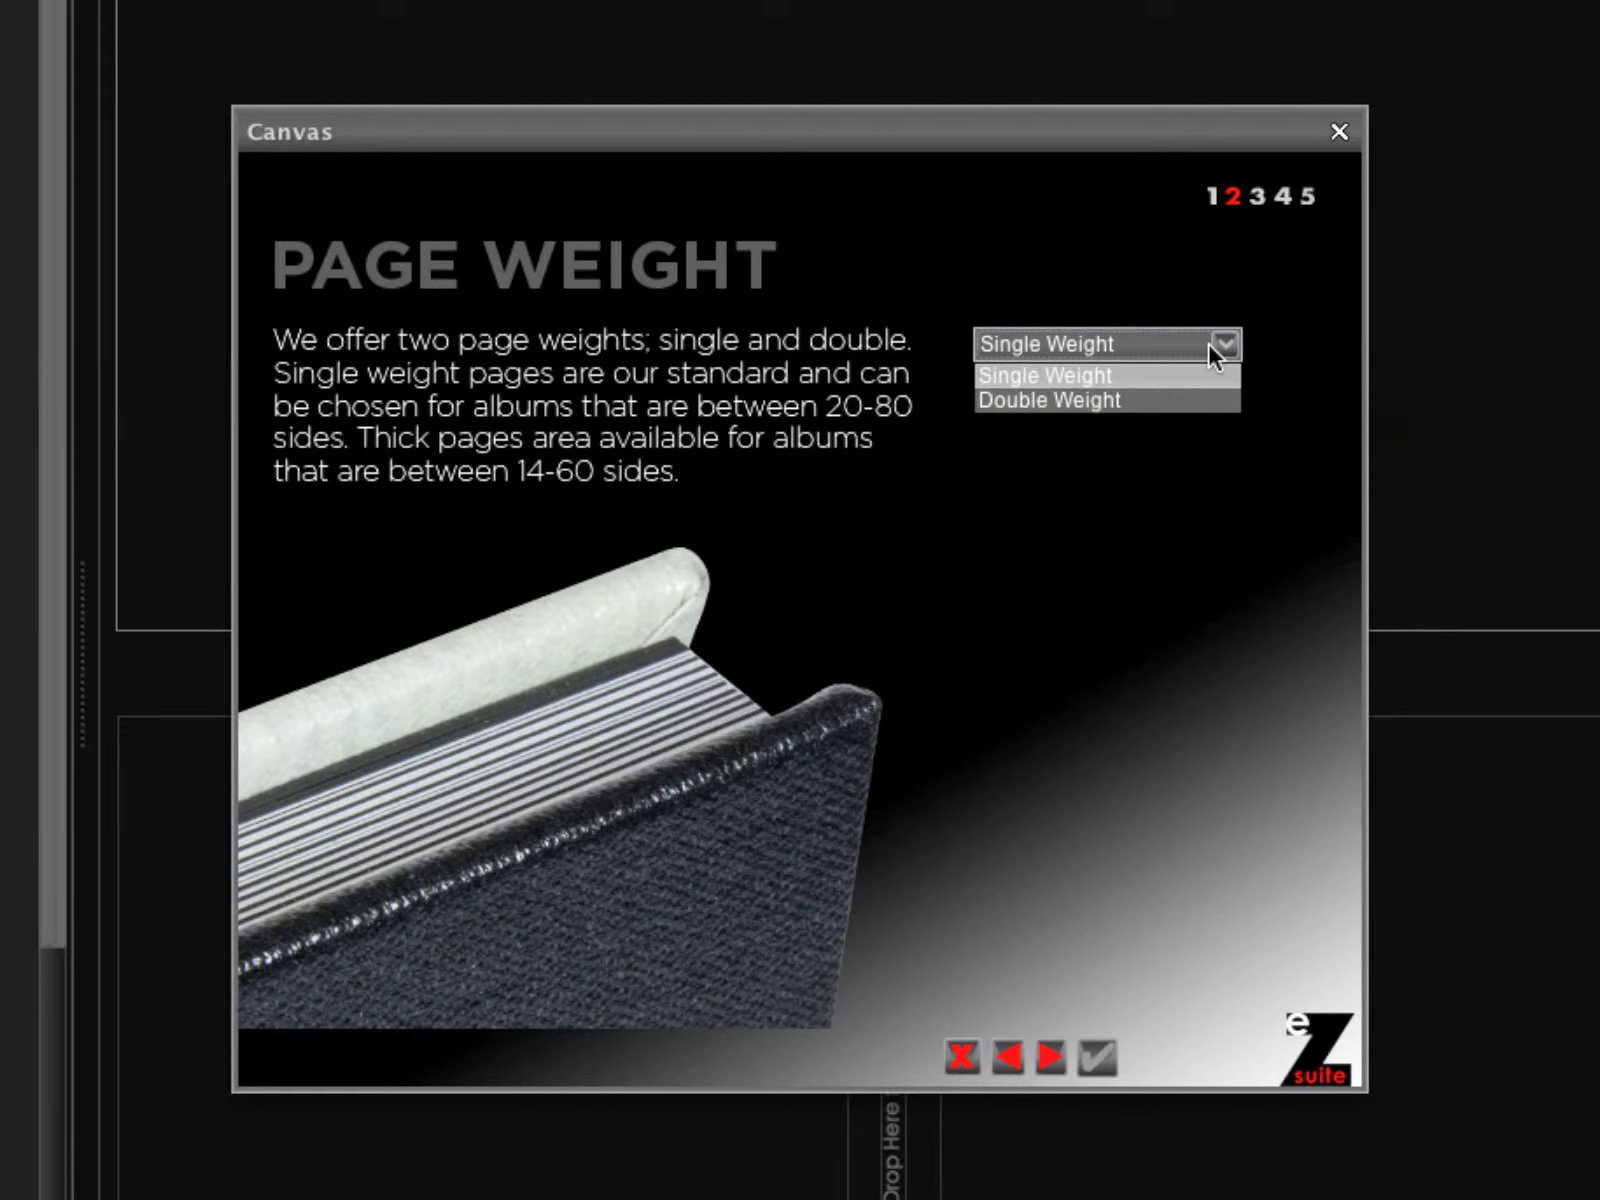
left_click(1189, 378)
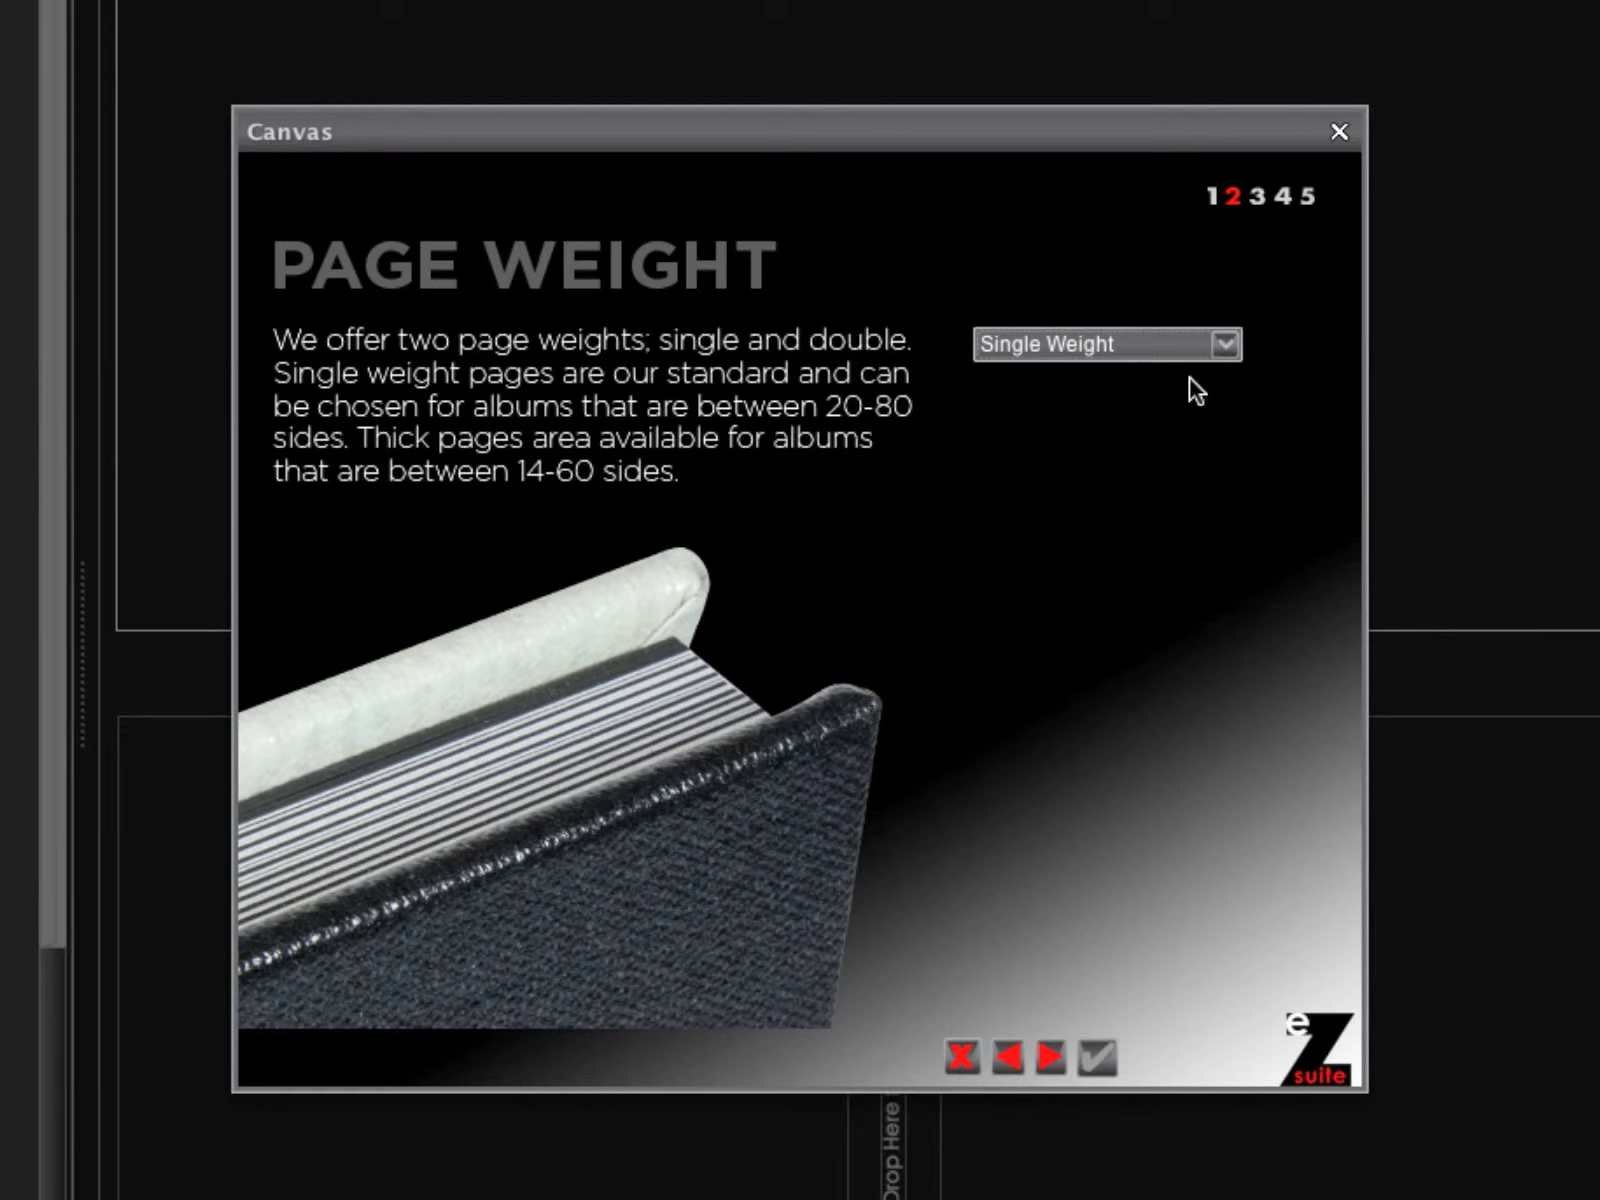
left_click(1050, 1054)
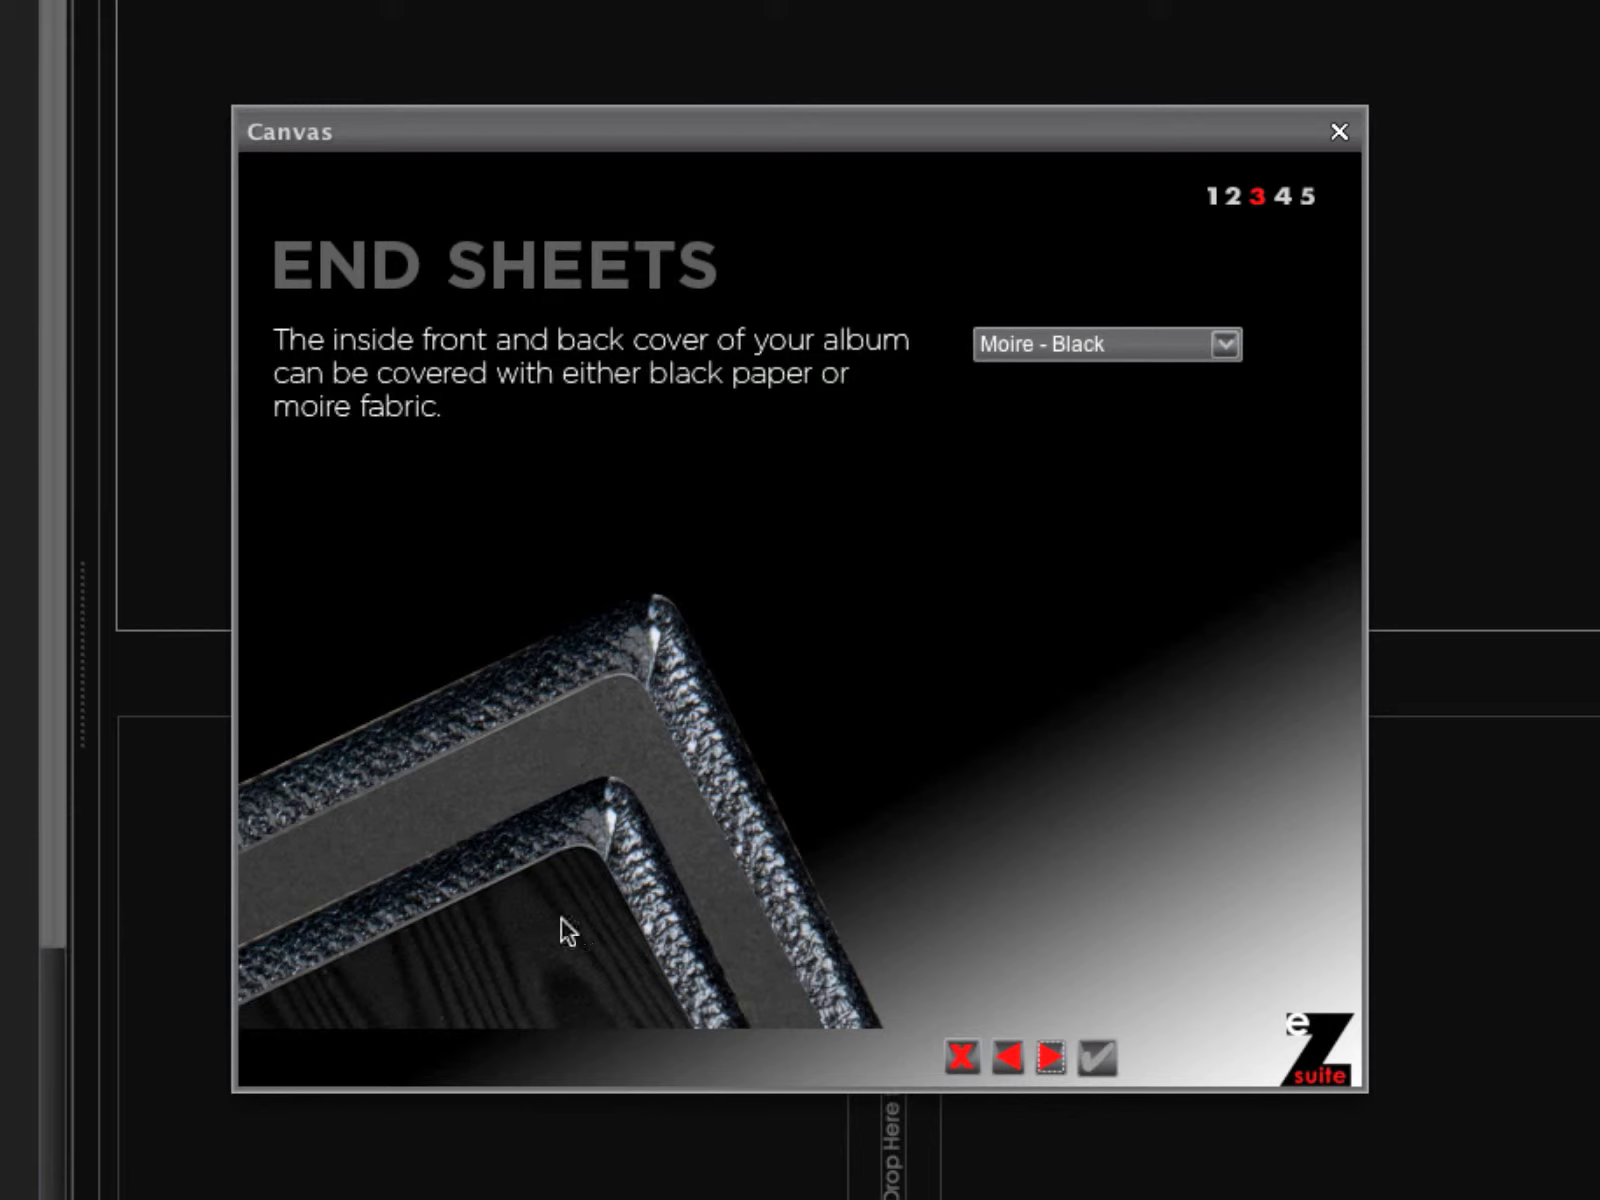
left_click(995, 344)
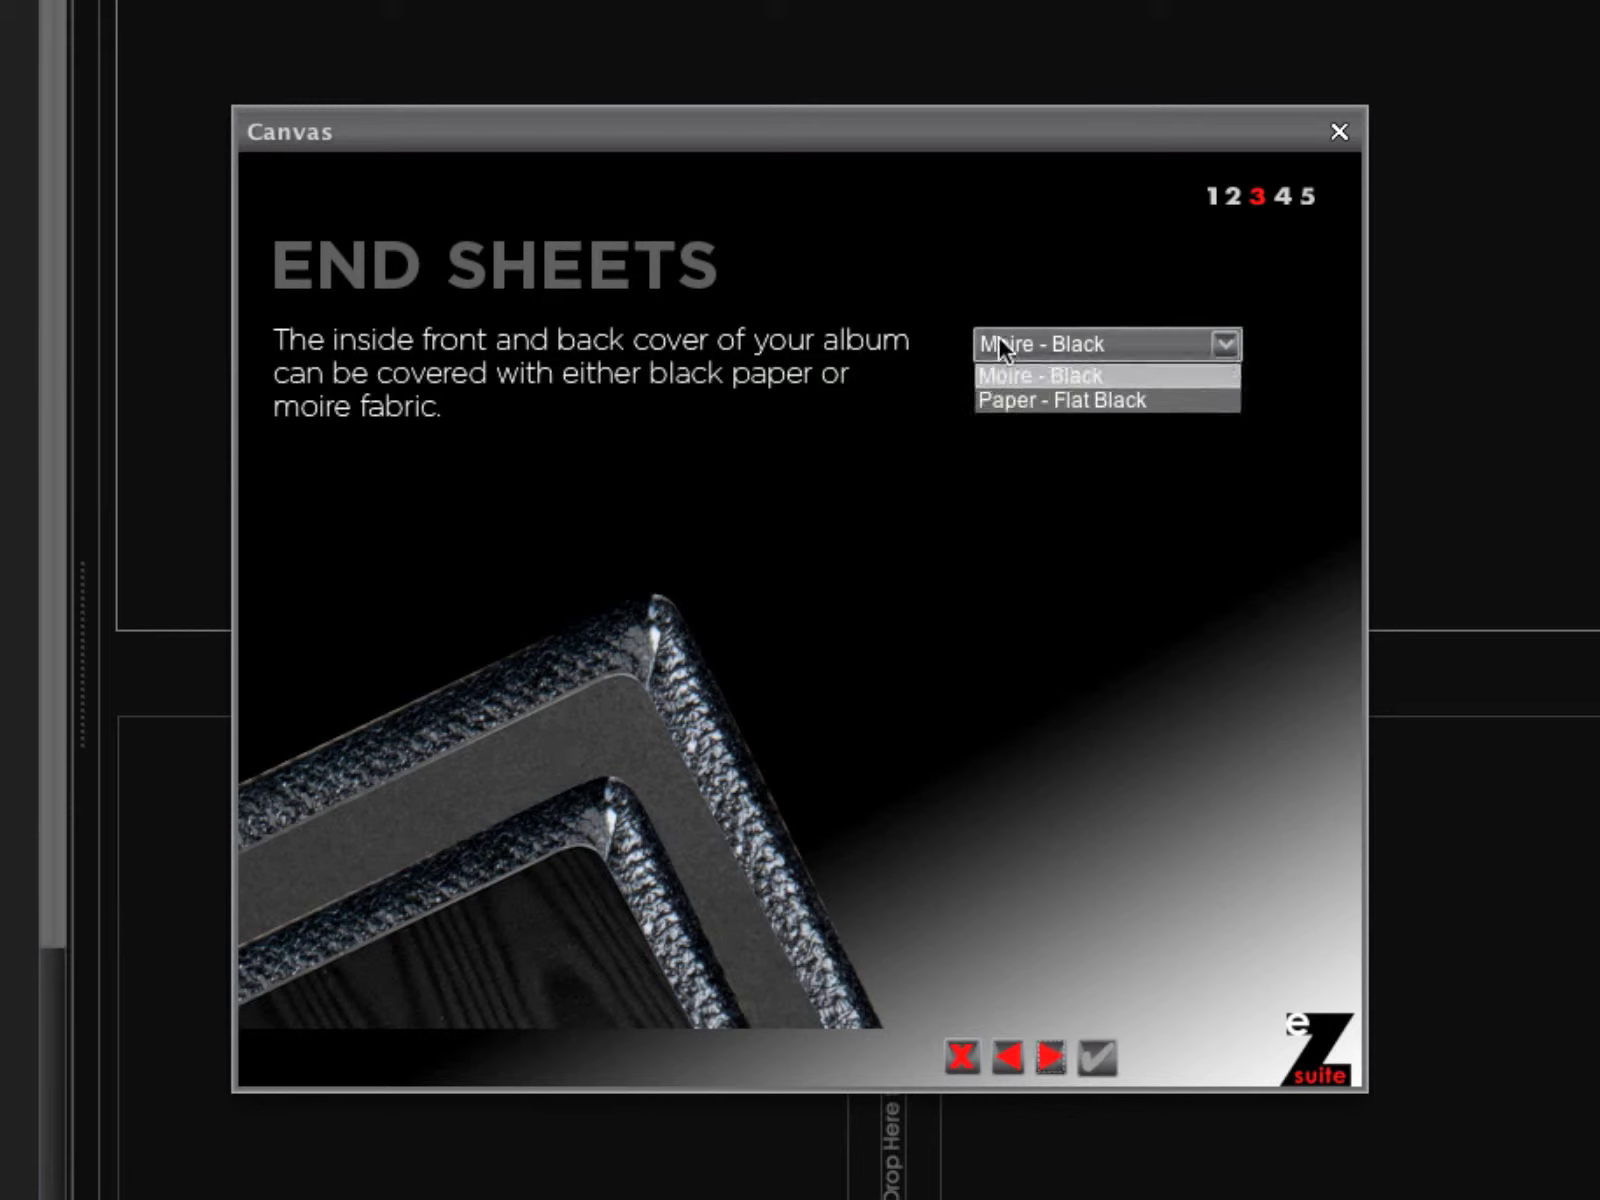
left_click(1049, 401)
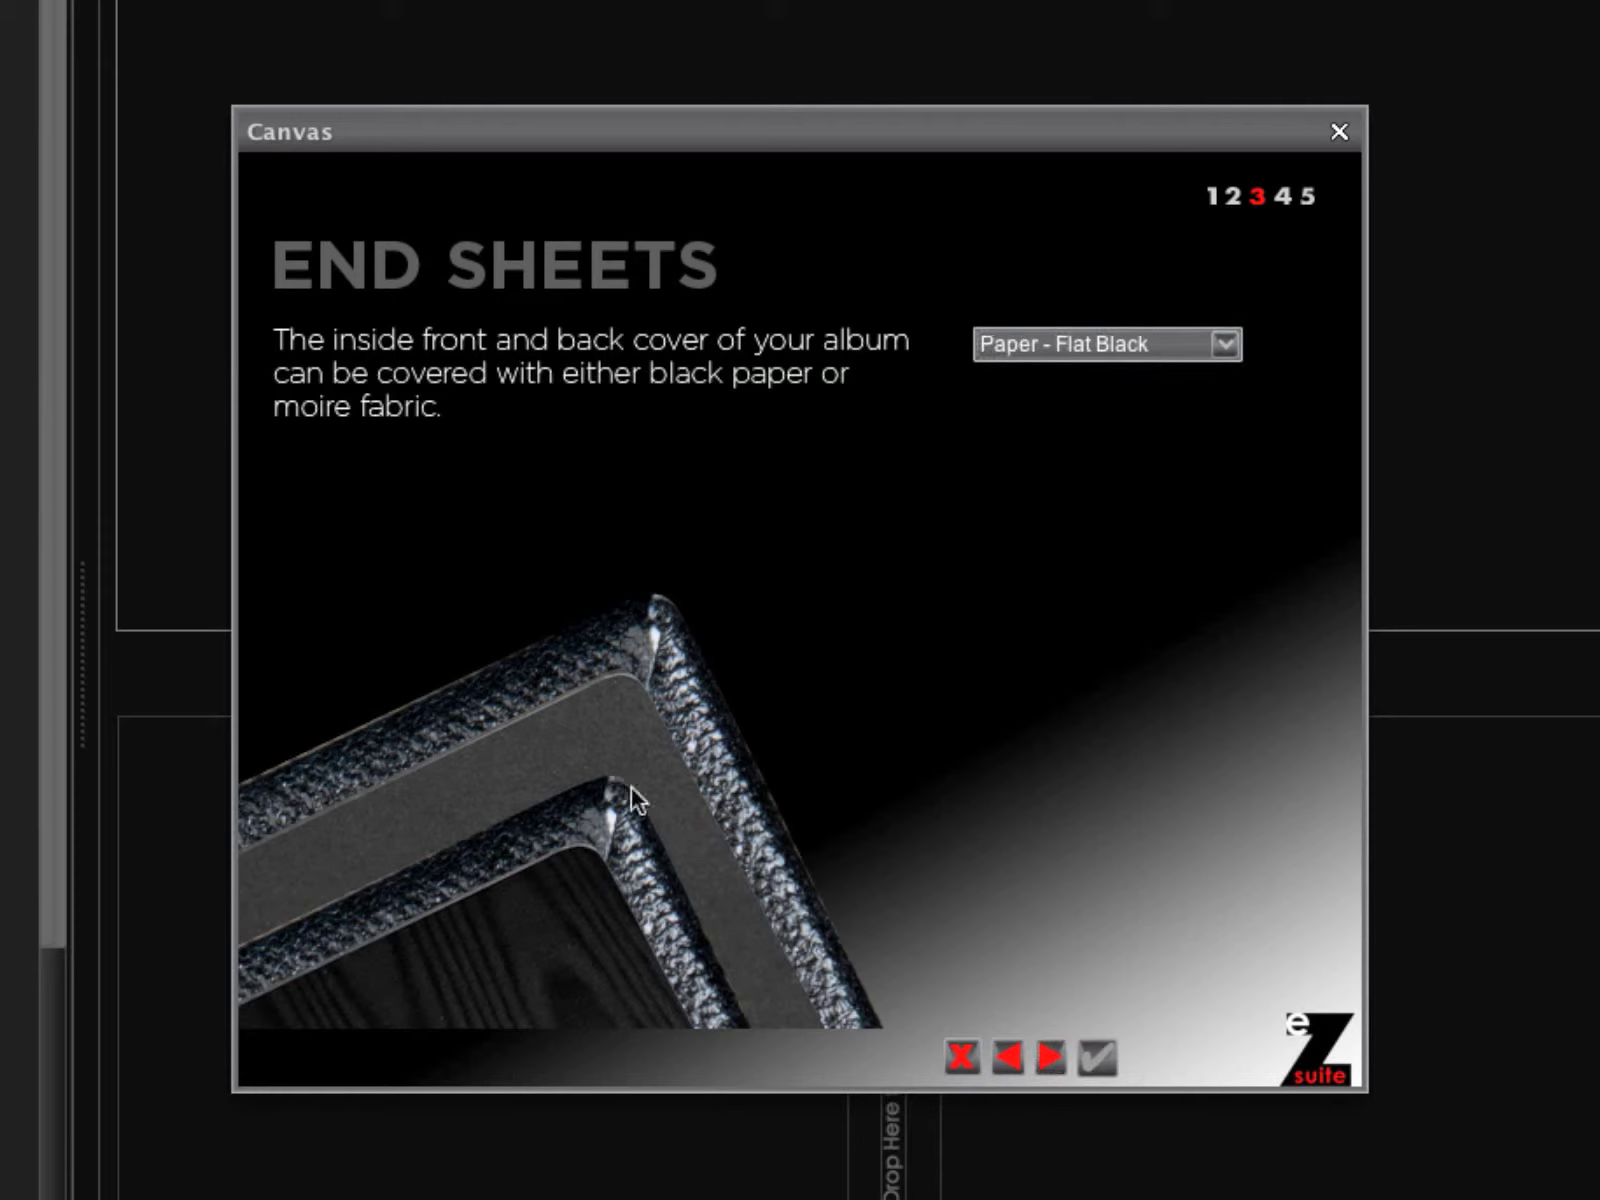
- Keep Canvas as cover material, choose Square 10x10 size, and finish the guided setup
left_click(1048, 1058)
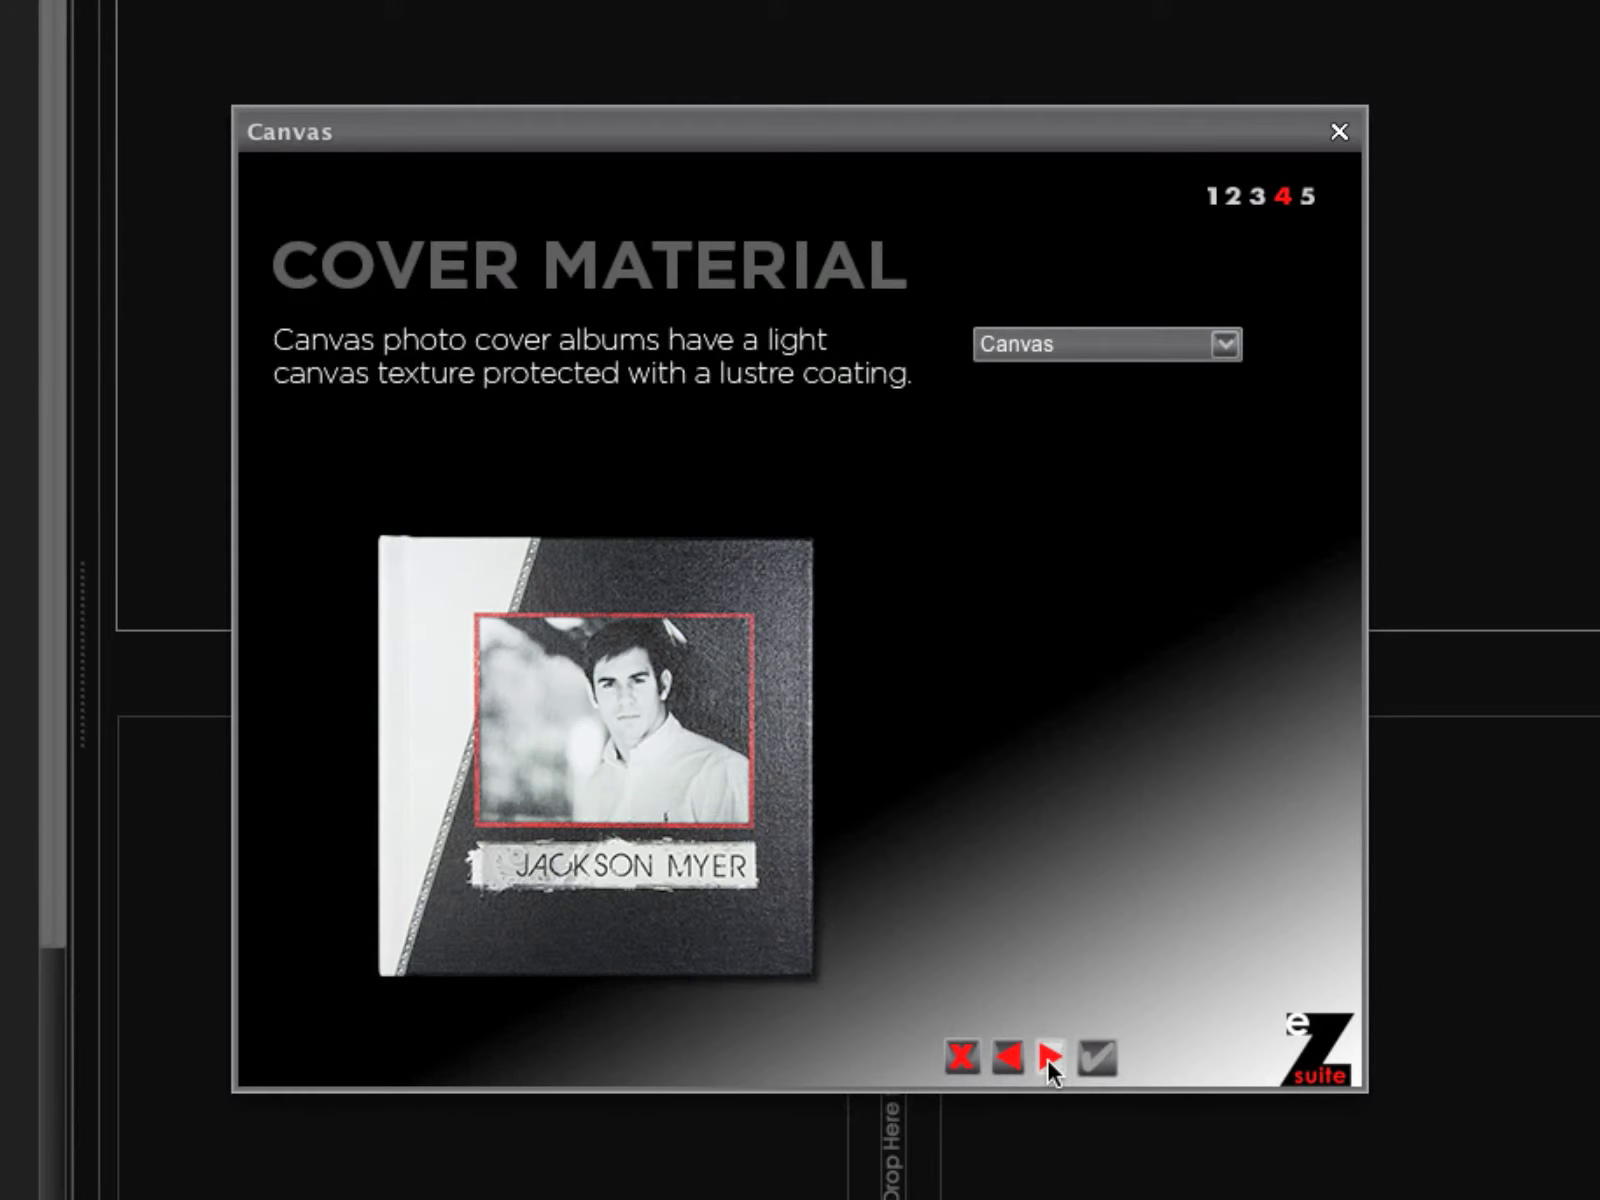
left_click(1042, 348)
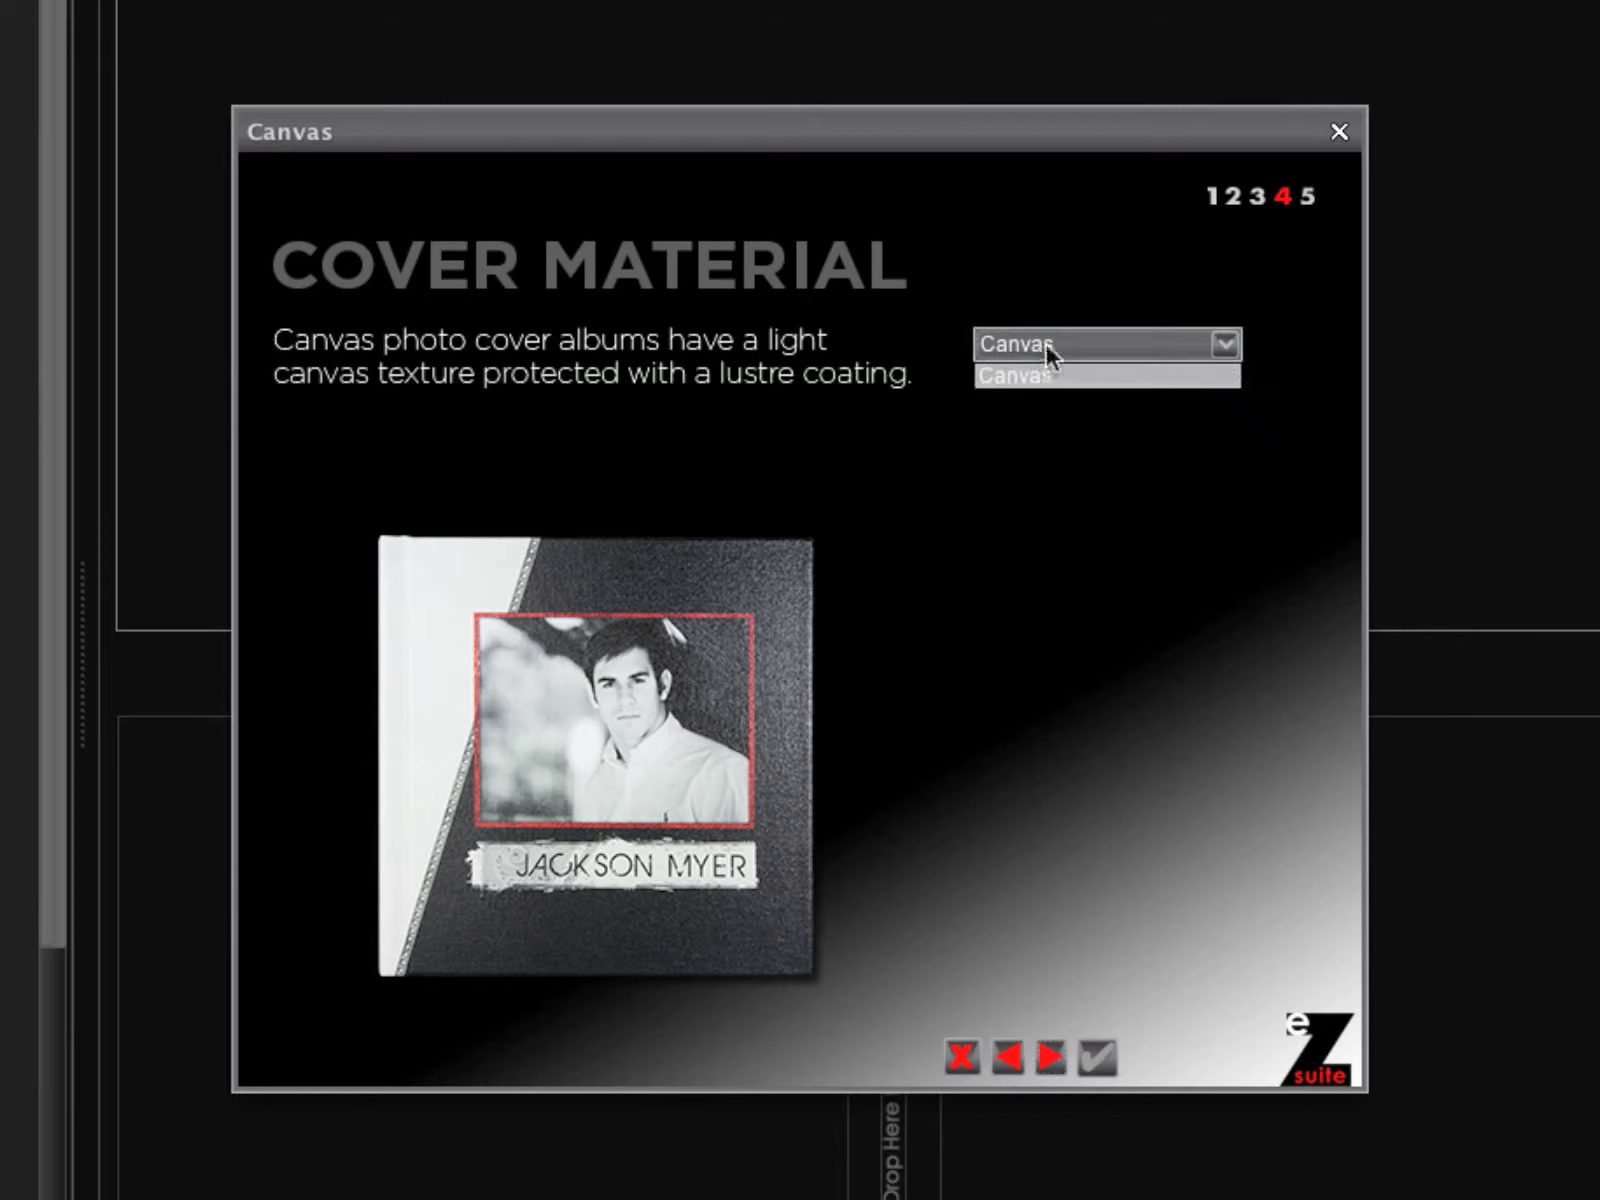
left_click(1047, 342)
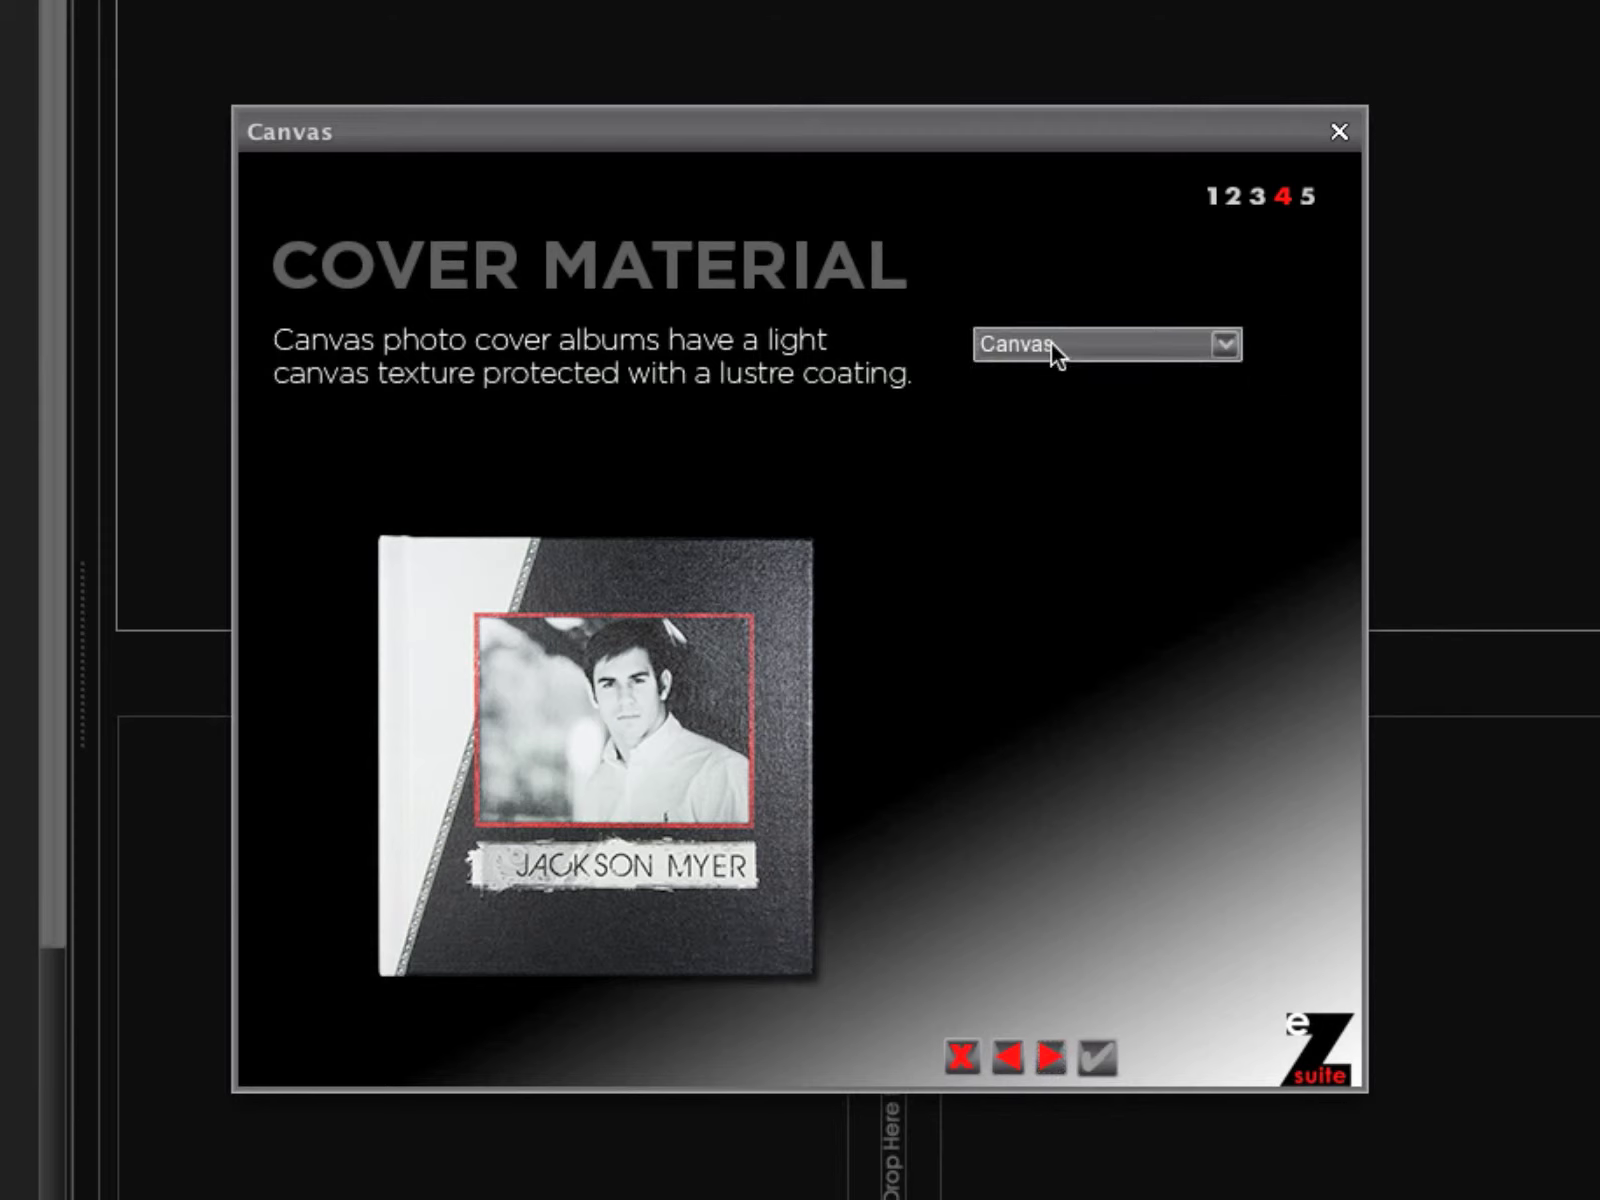
left_click(1049, 1048)
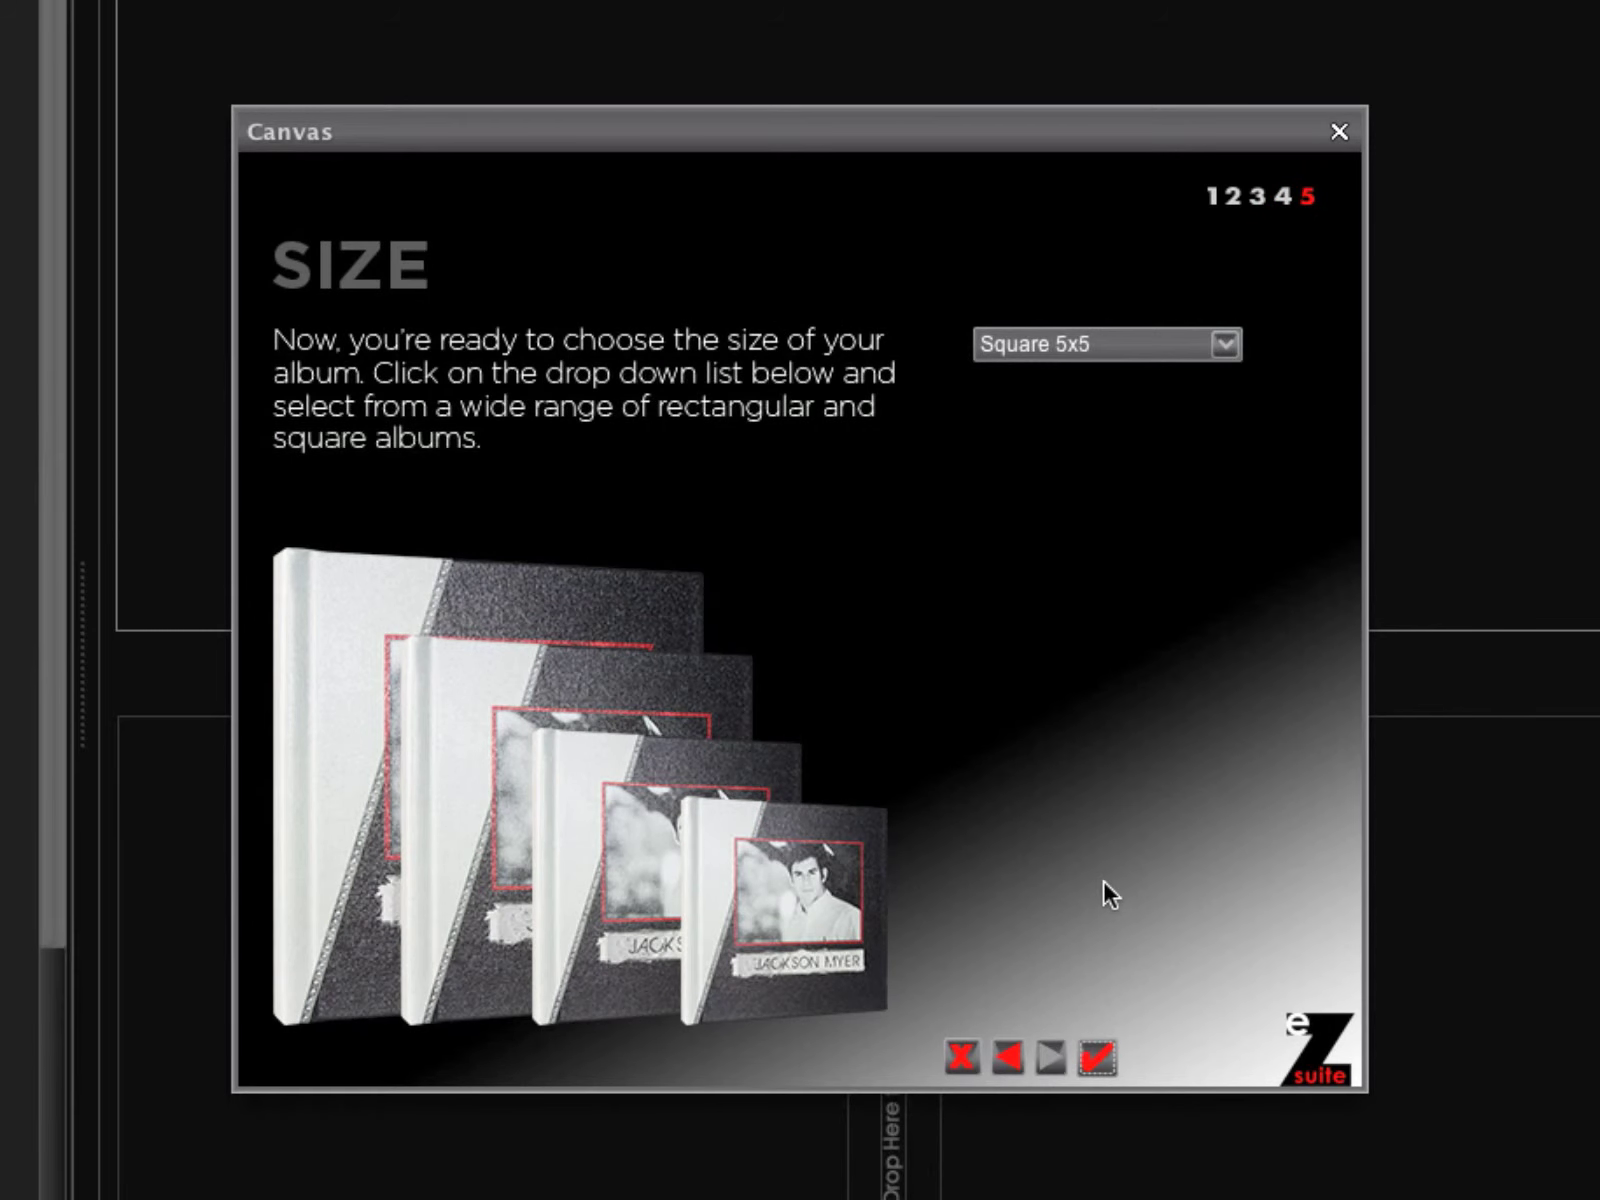
left_click(1227, 345)
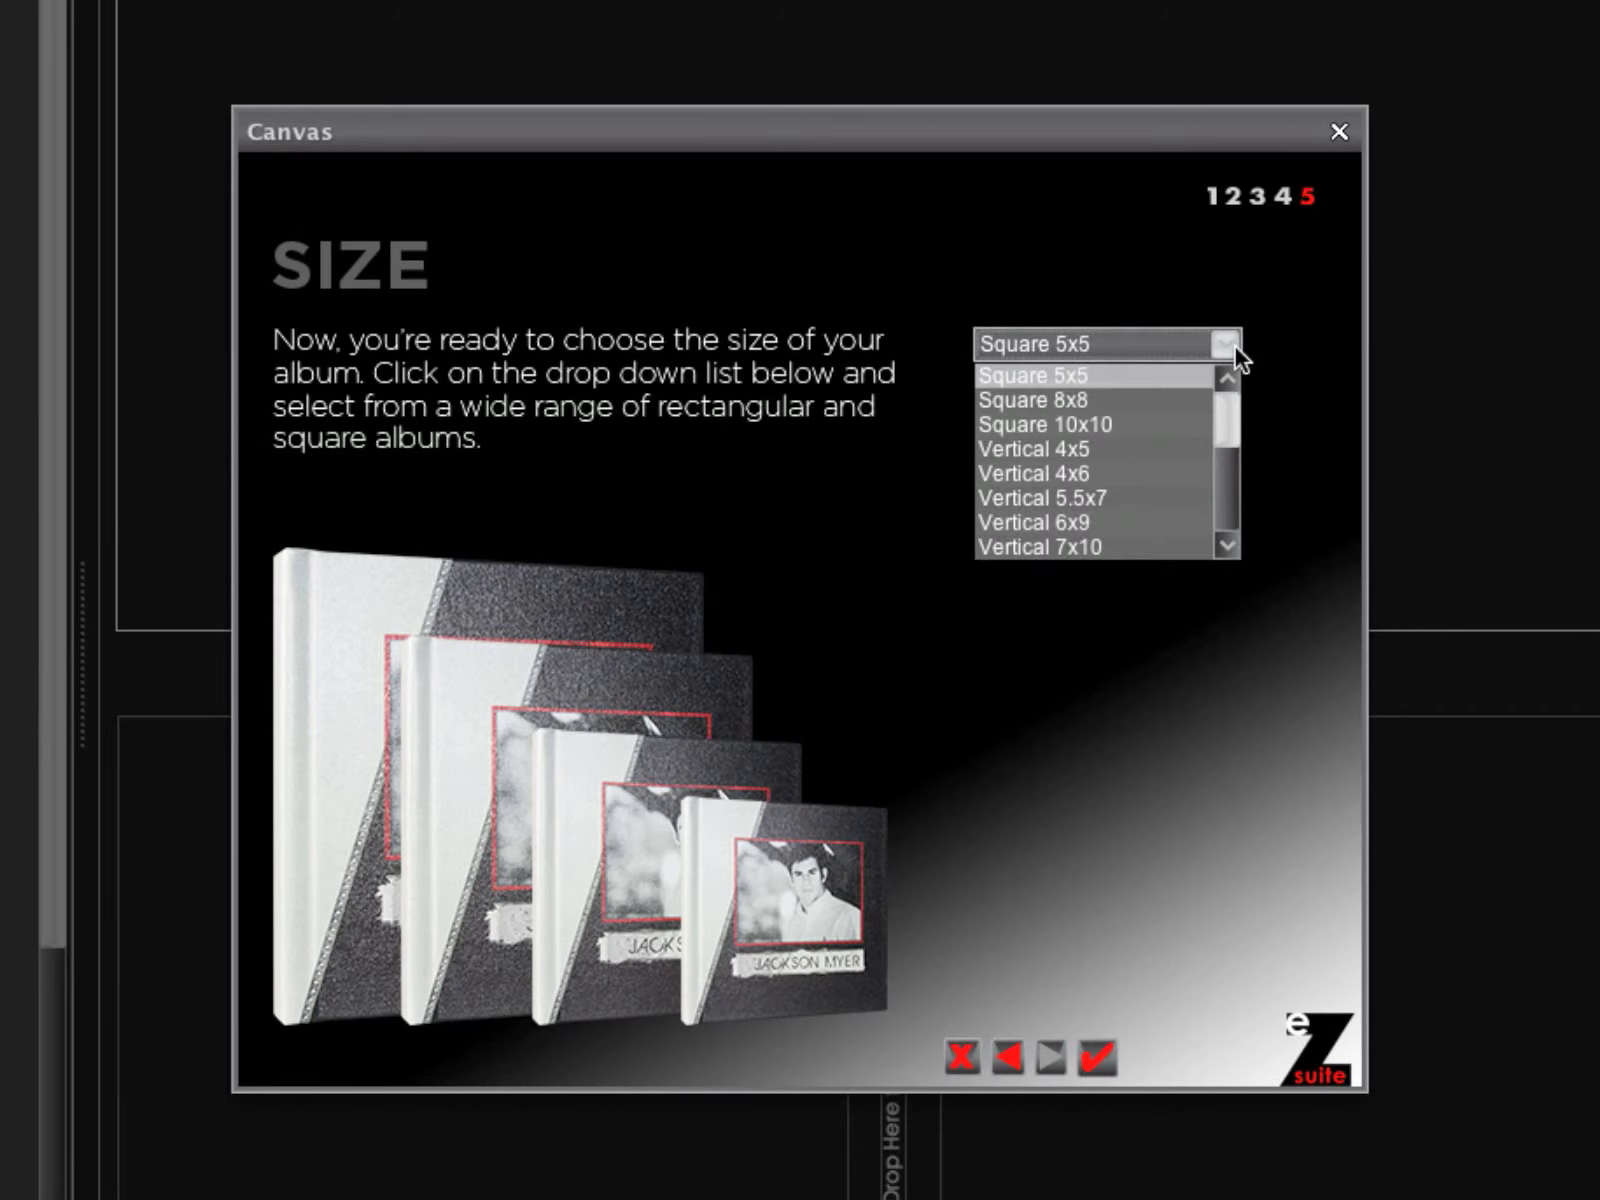
left_click(1152, 425)
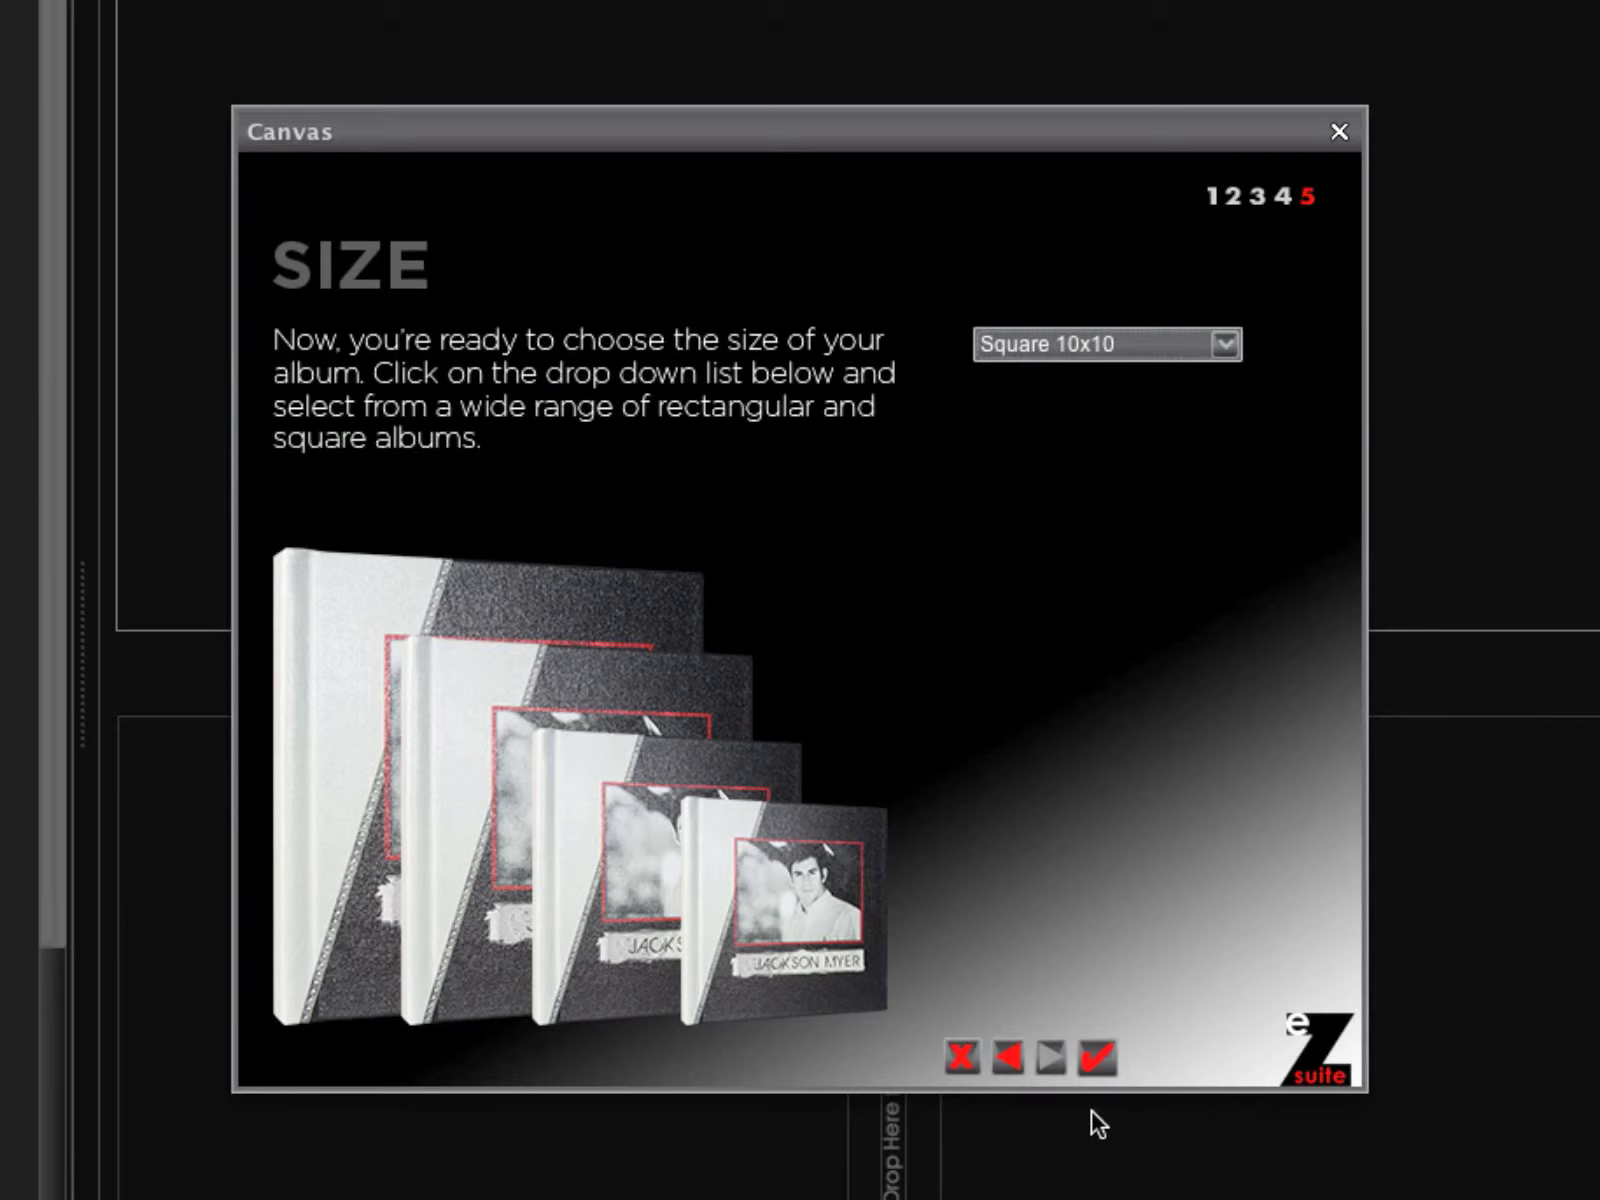
left_click(1098, 1058)
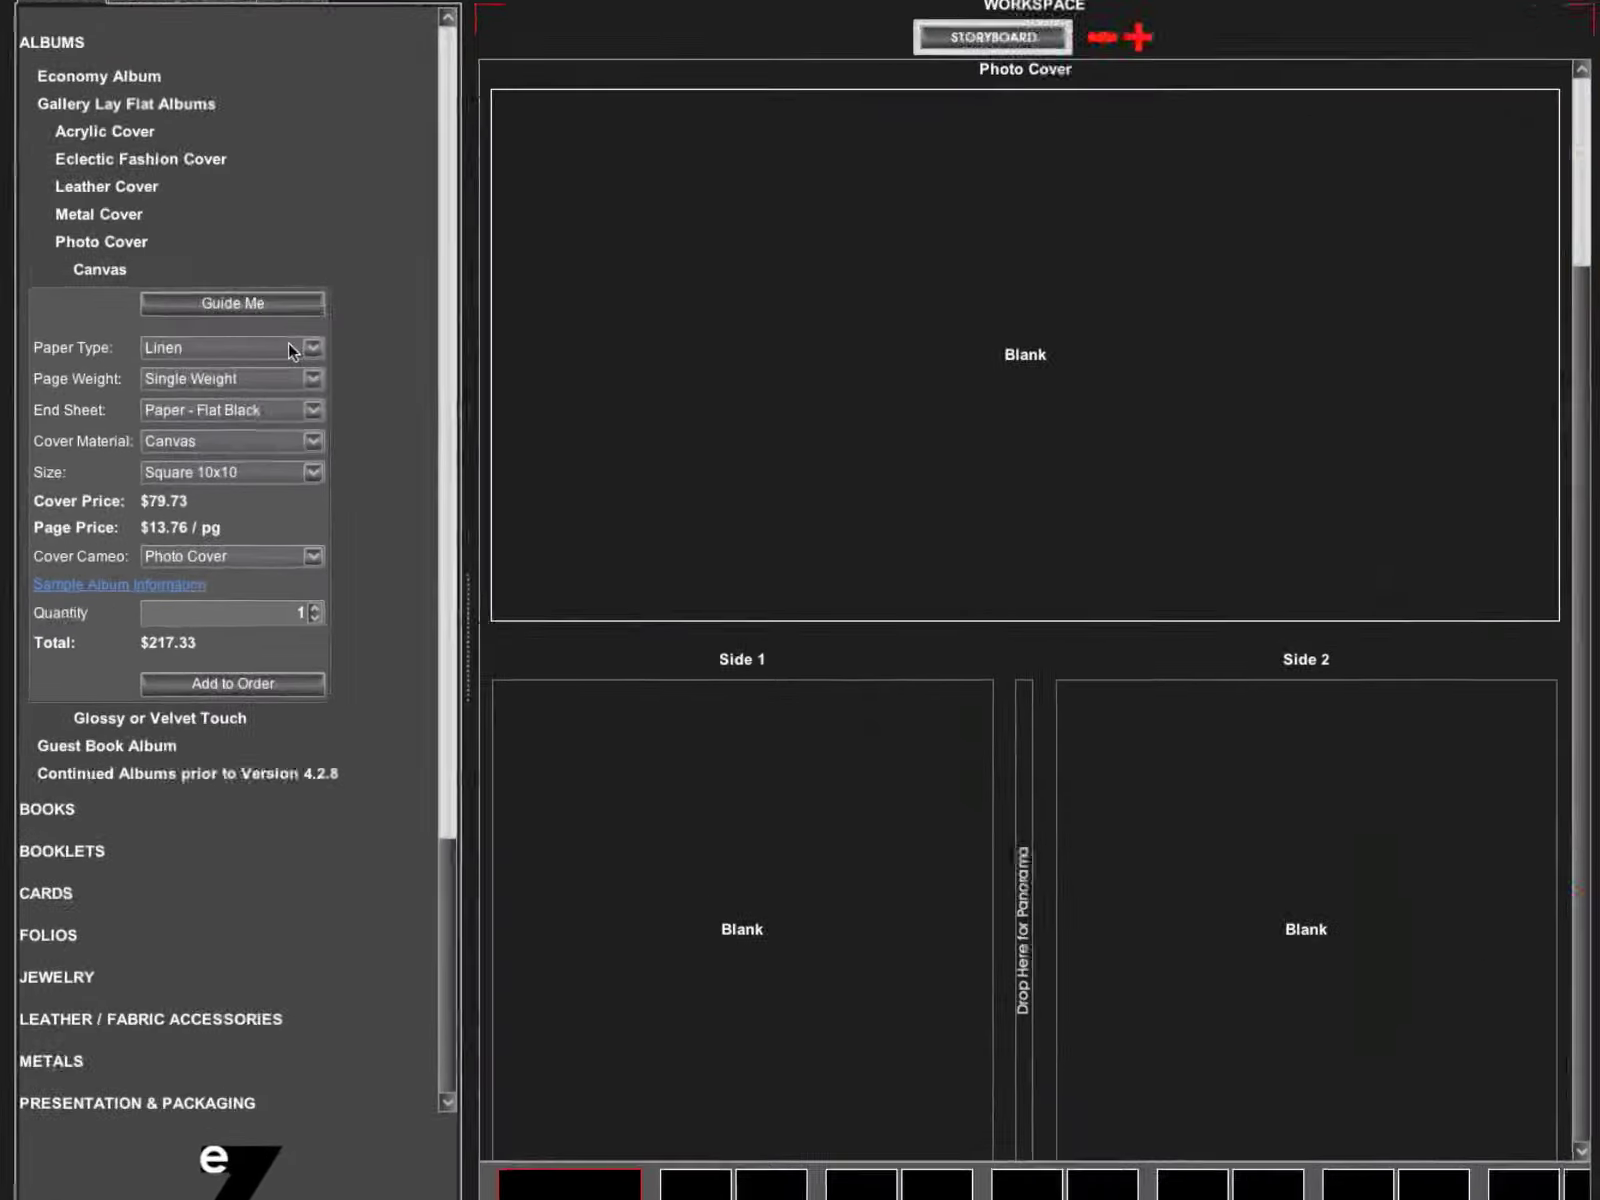
- Confirm Linen paper is still selected and change the end sheet to Moire - Black
left_click(338, 303)
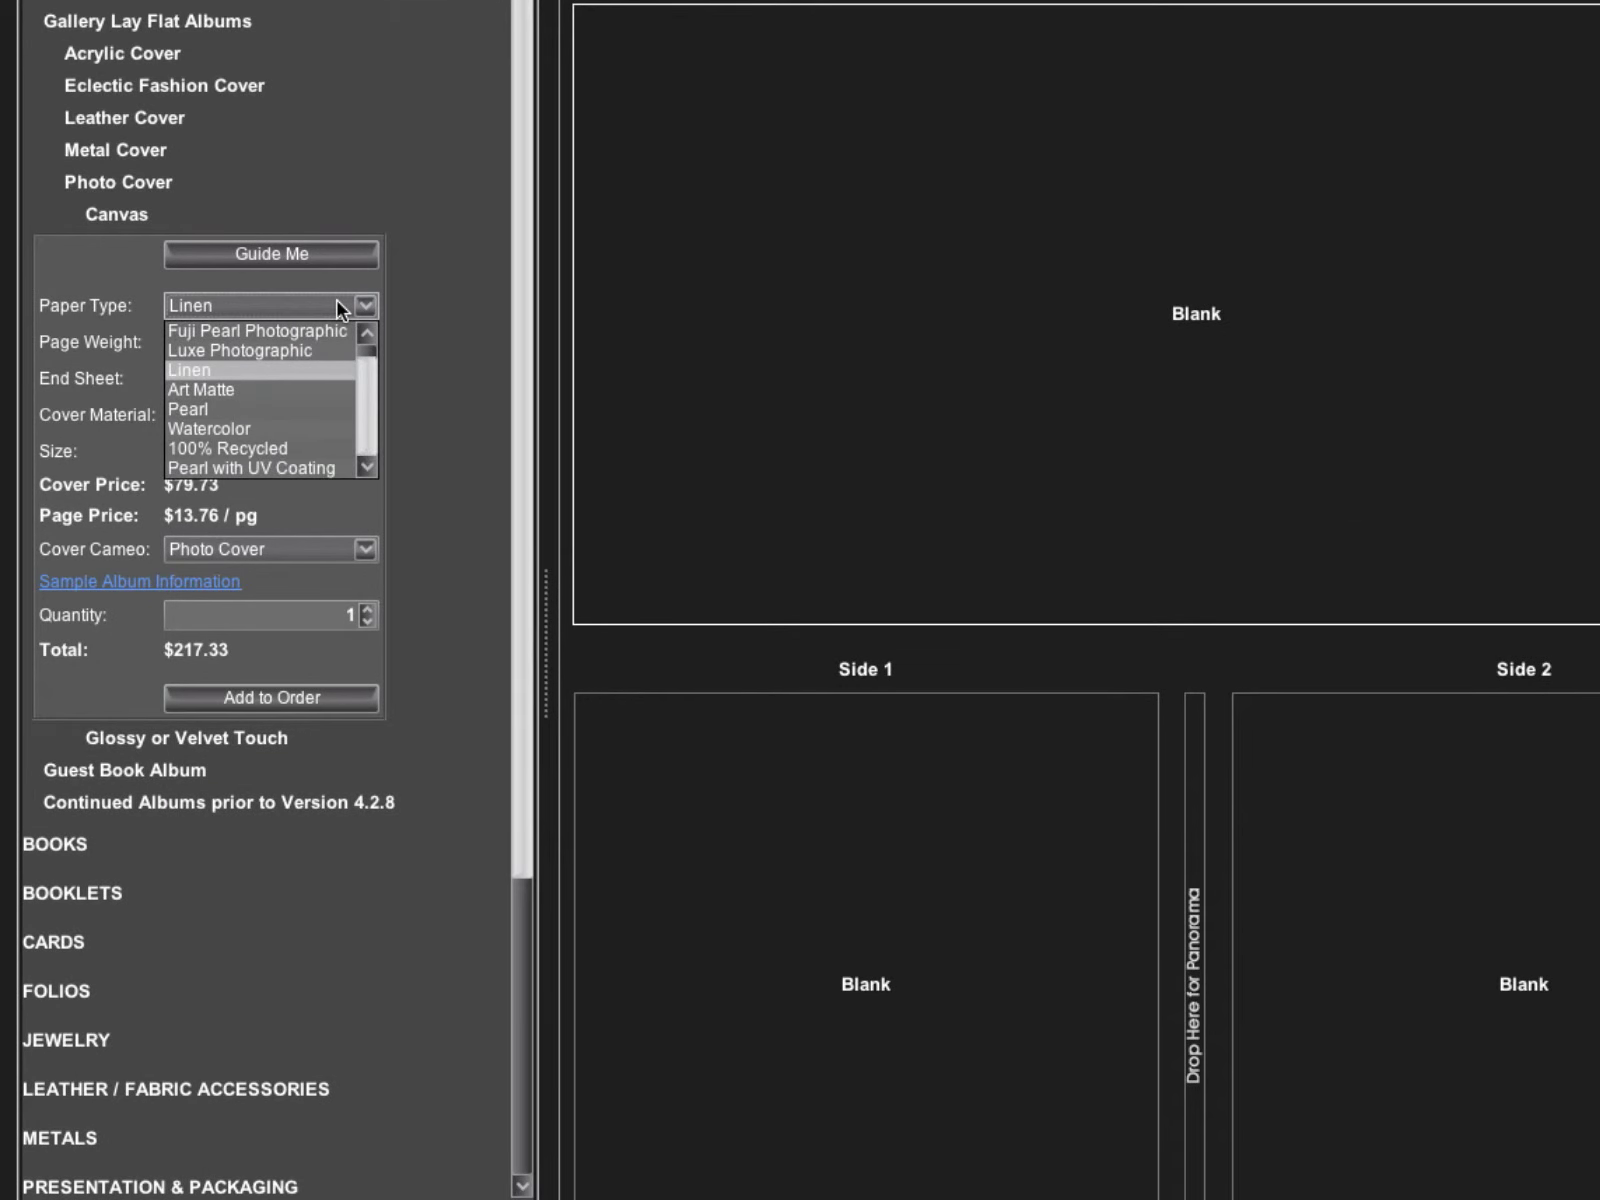
left_click(338, 303)
left_click(366, 378)
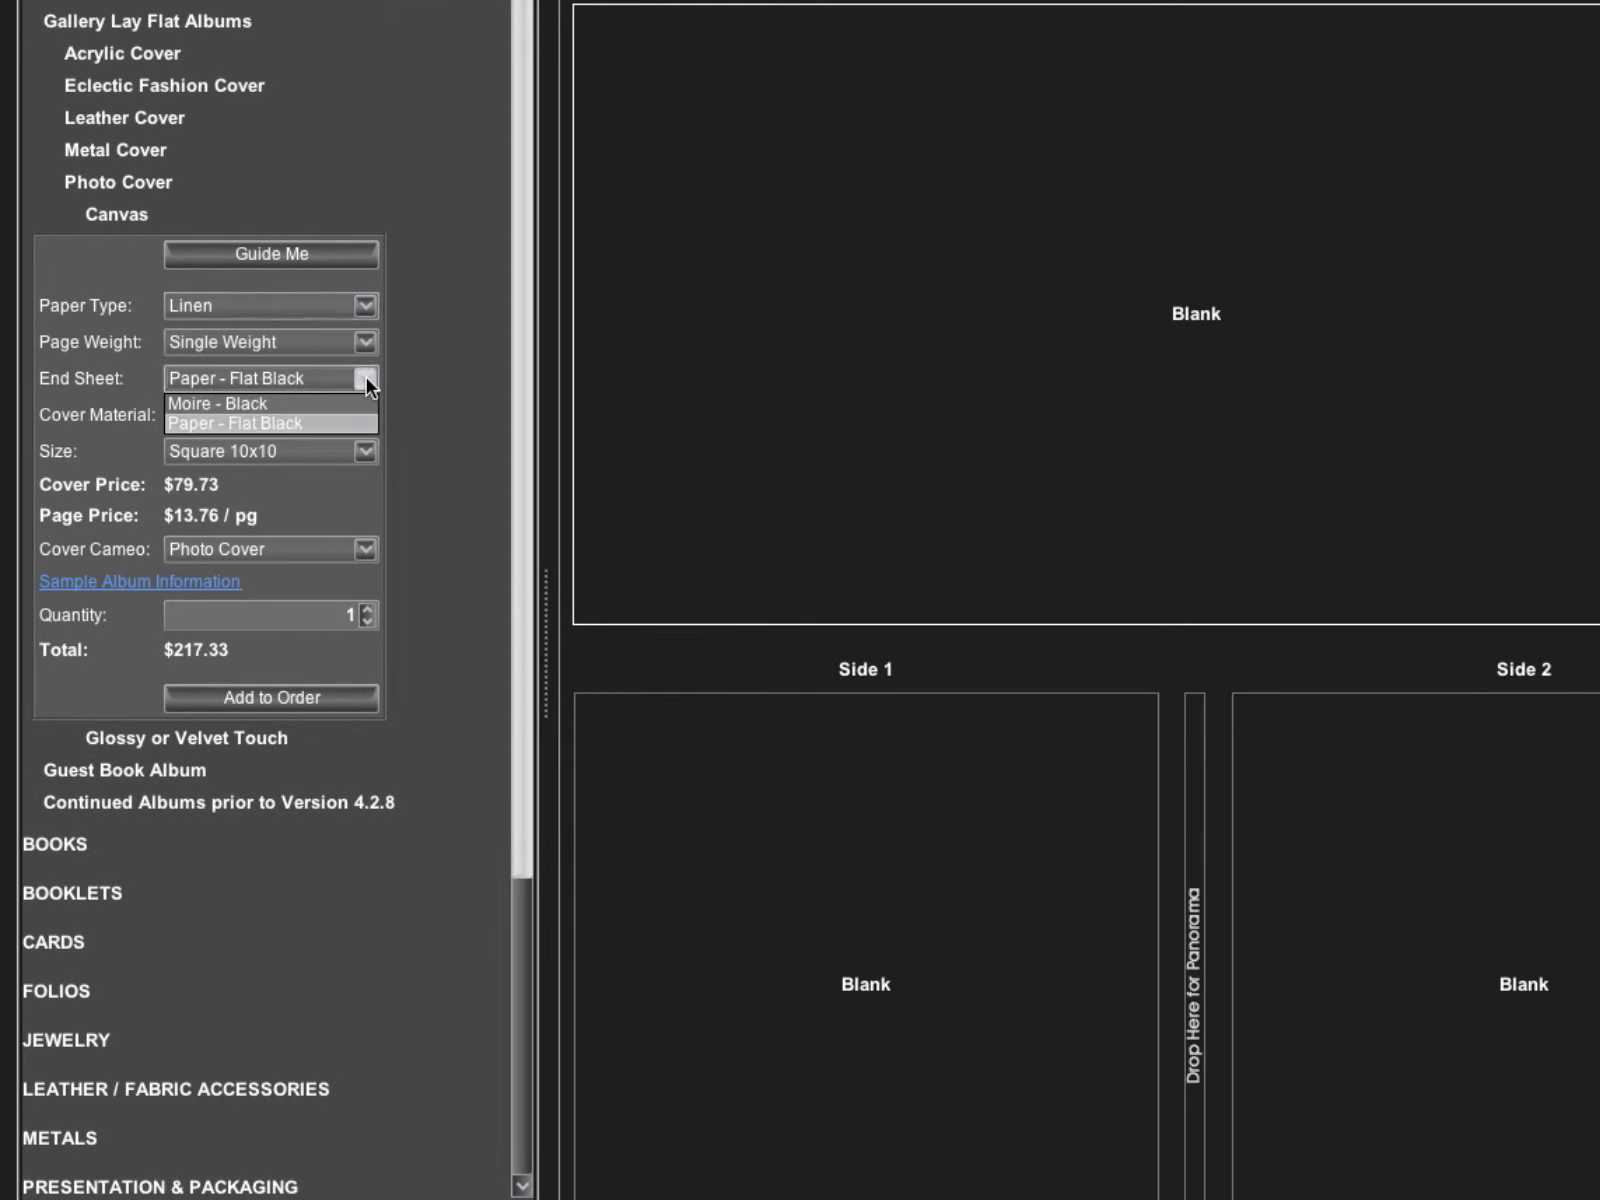
left_click(324, 408)
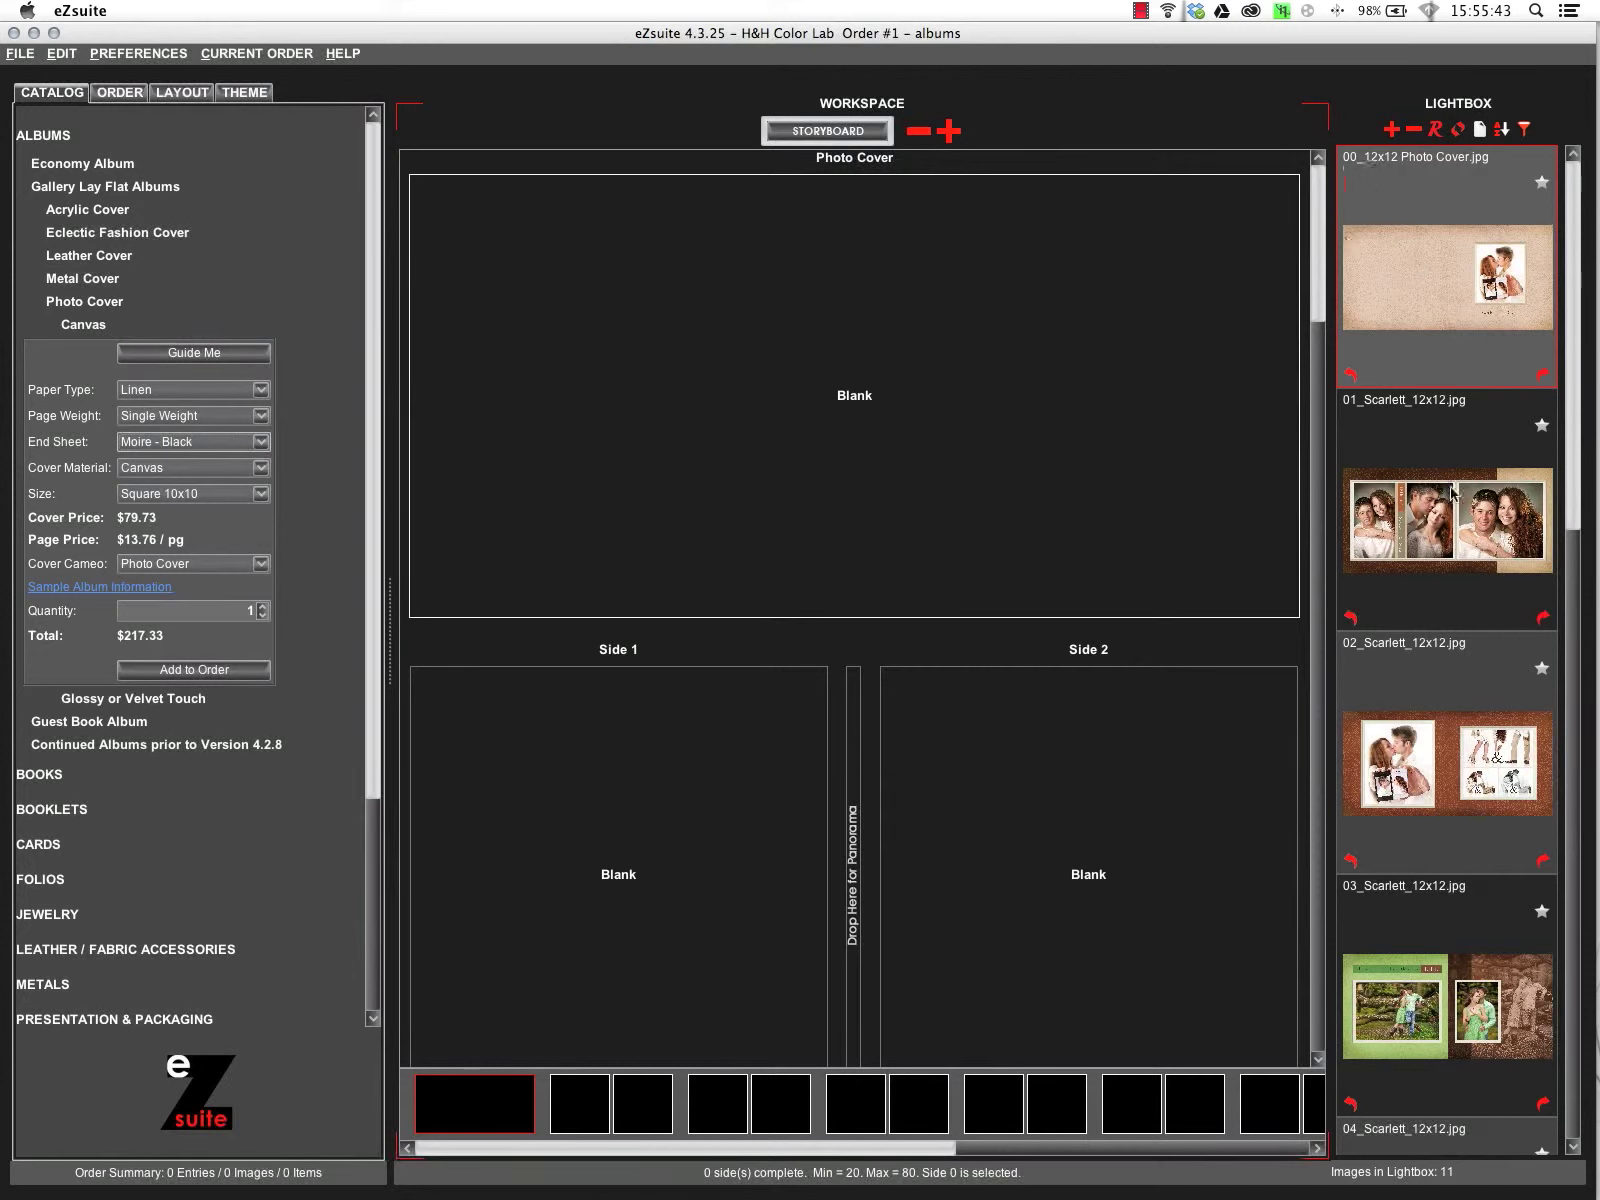
left_click(1452, 500)
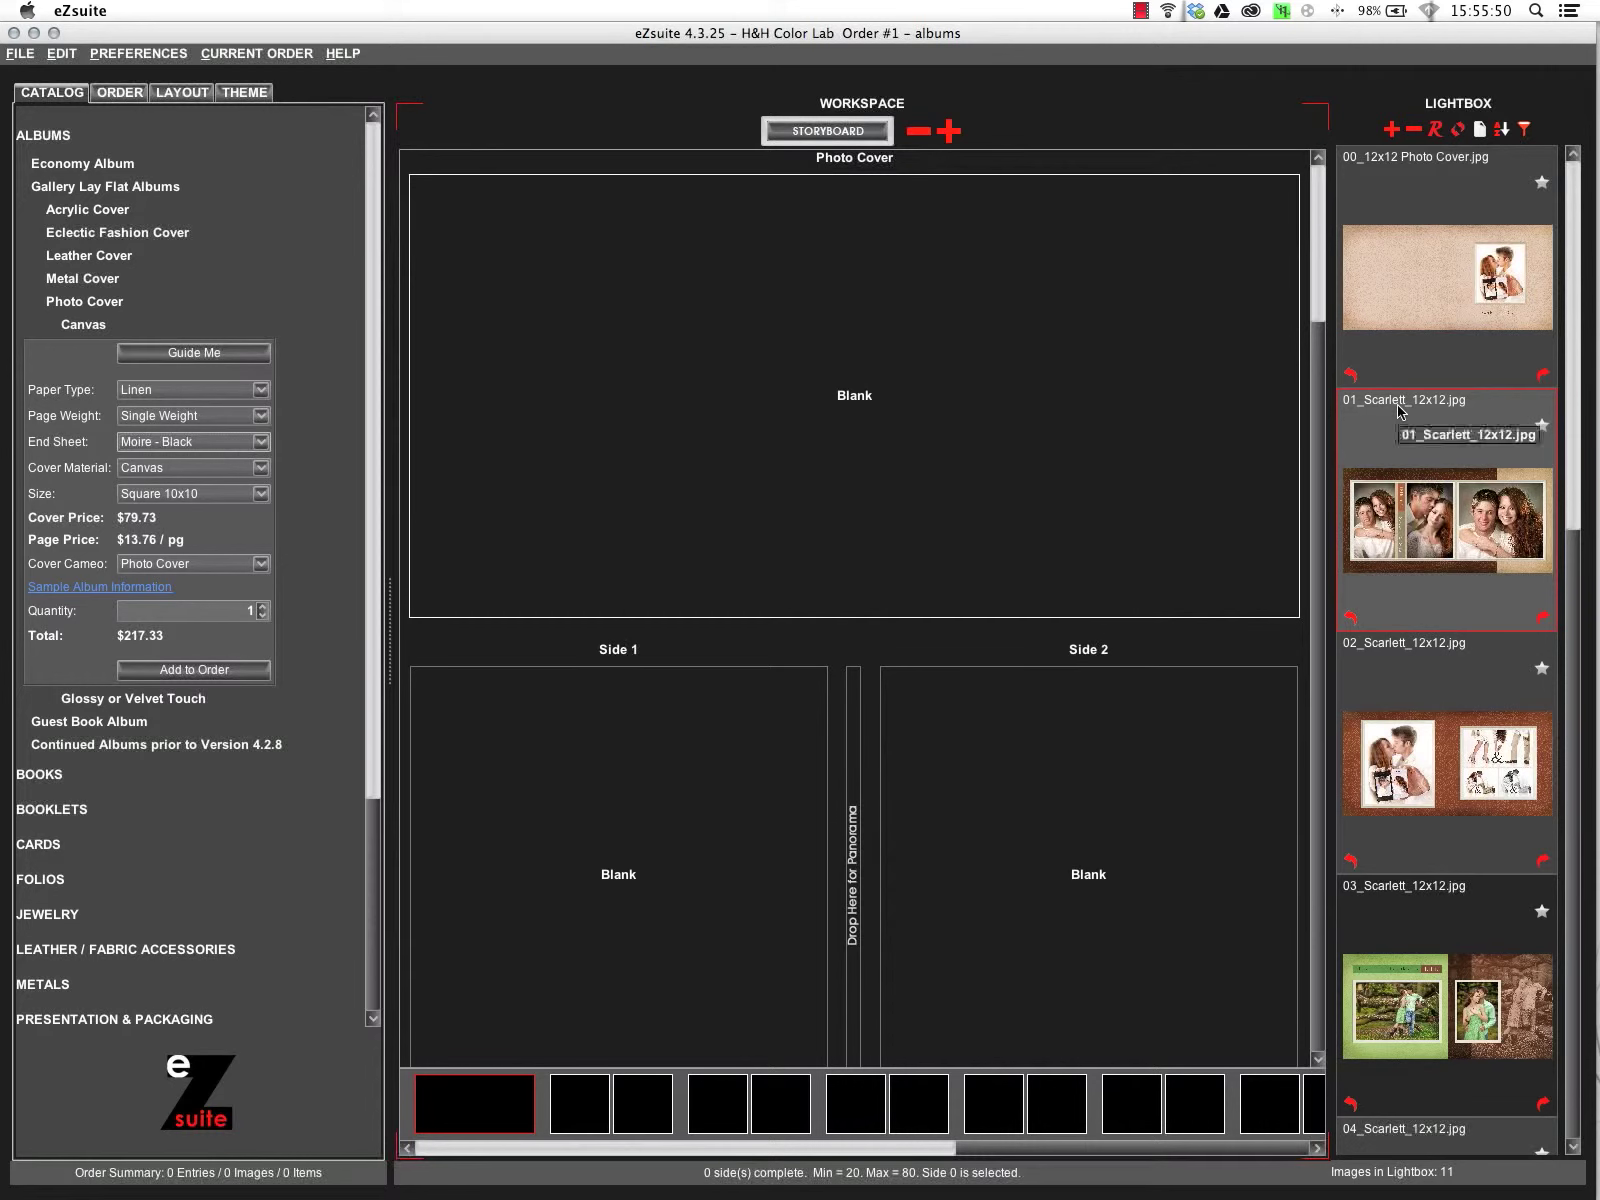
scroll(1551, 637, "down", 5)
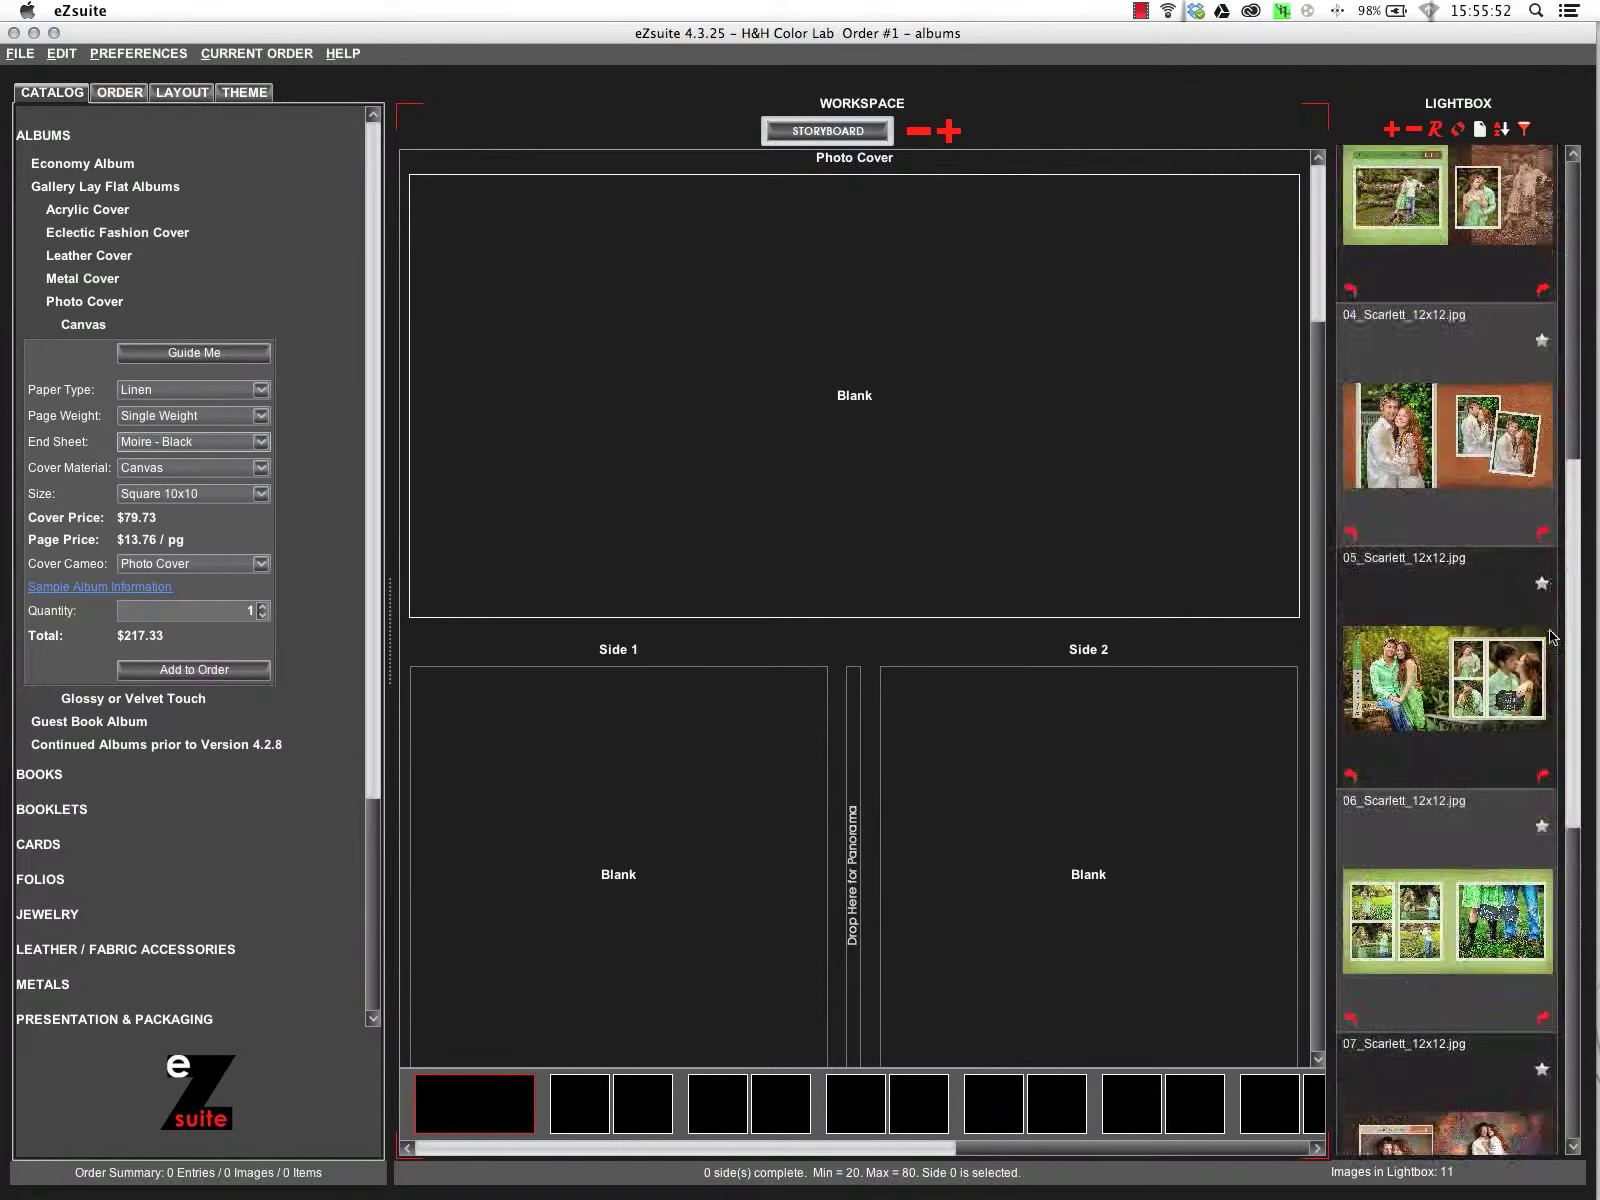
scroll(1551, 637, "down", 5)
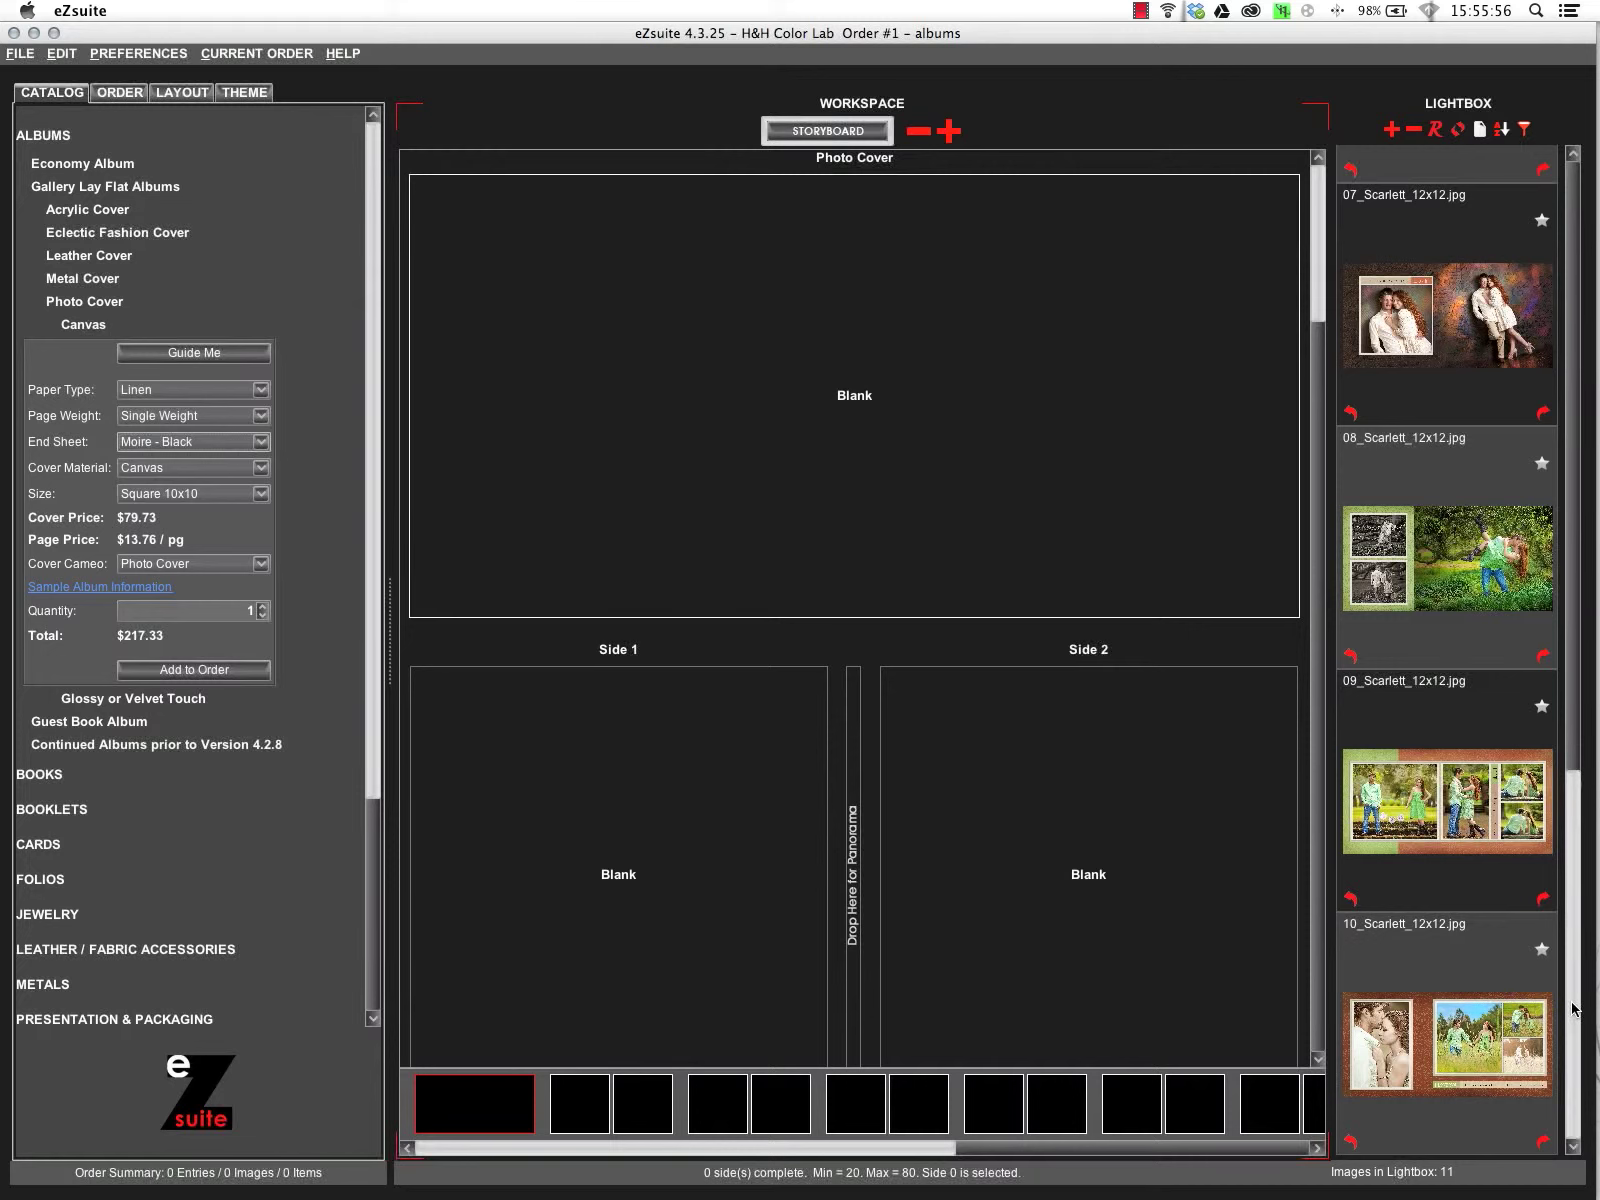
scroll(1572, 1004, "up", 1)
scroll(1525, 660, "up", 10)
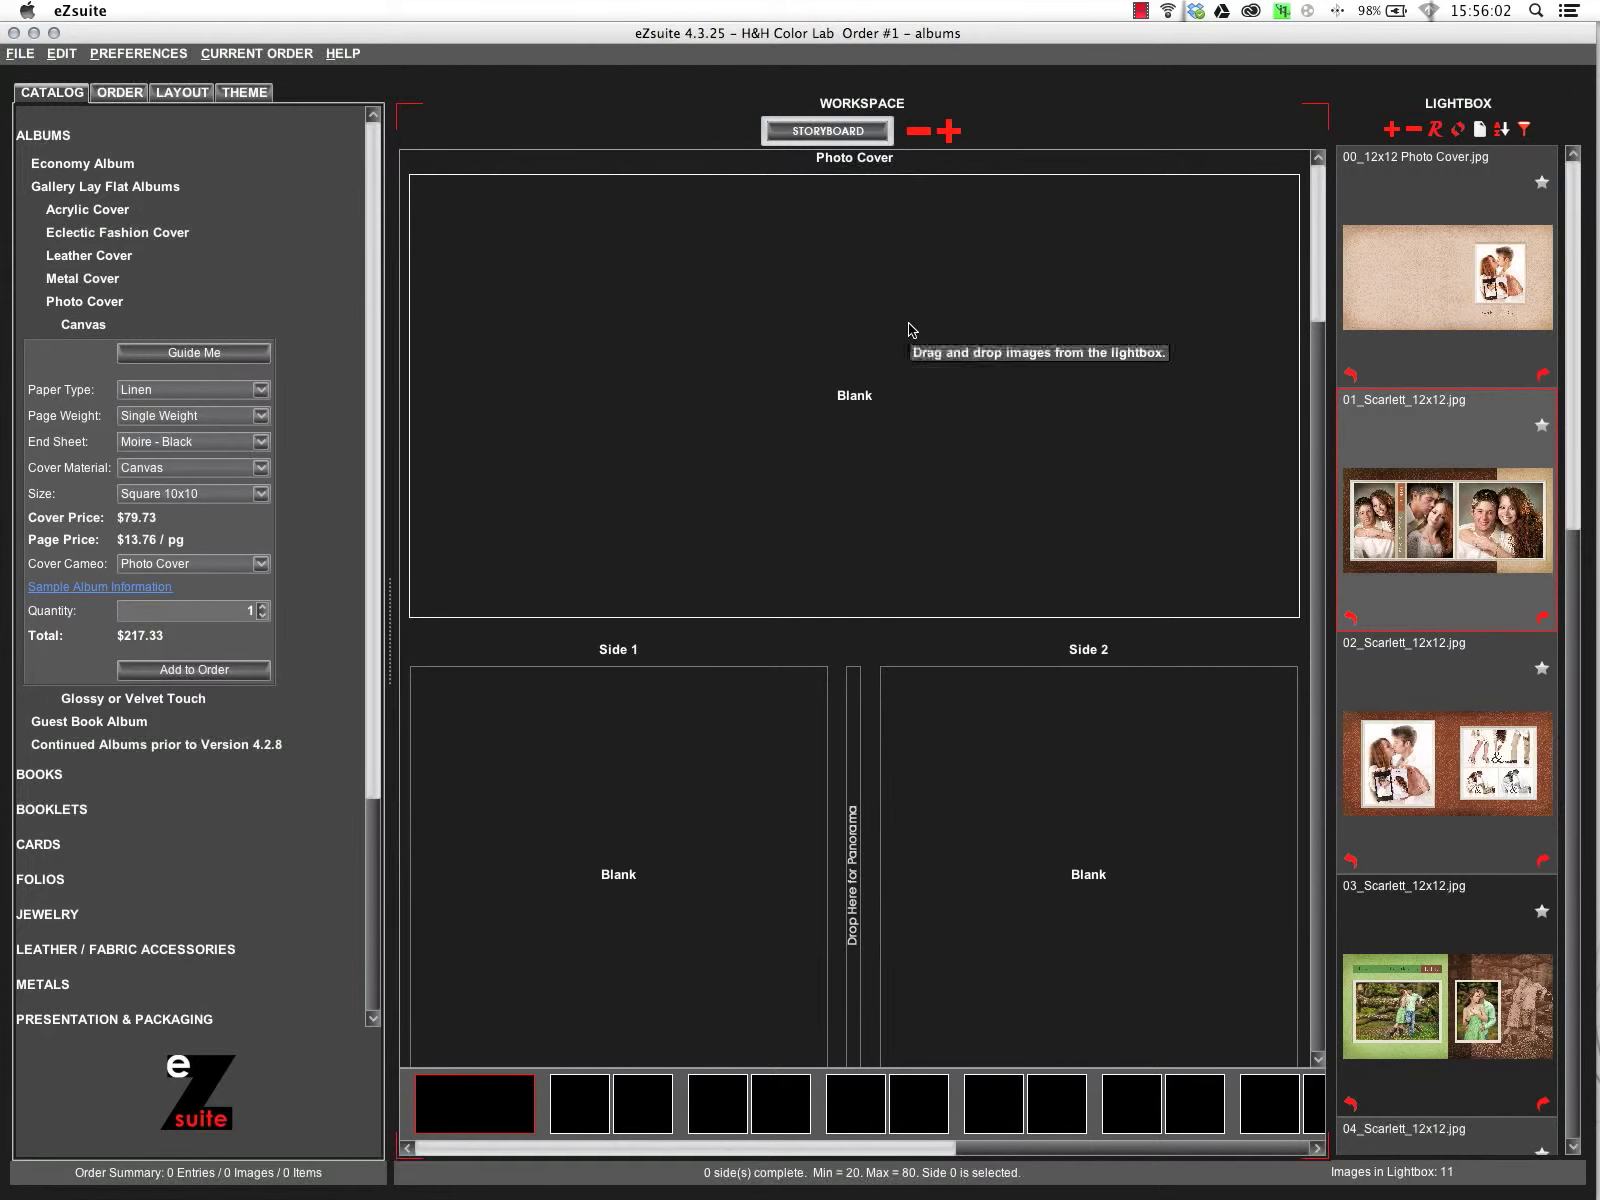
- Add all Lightbox images to the album layout and scroll through the filled sides
left_click(948, 131)
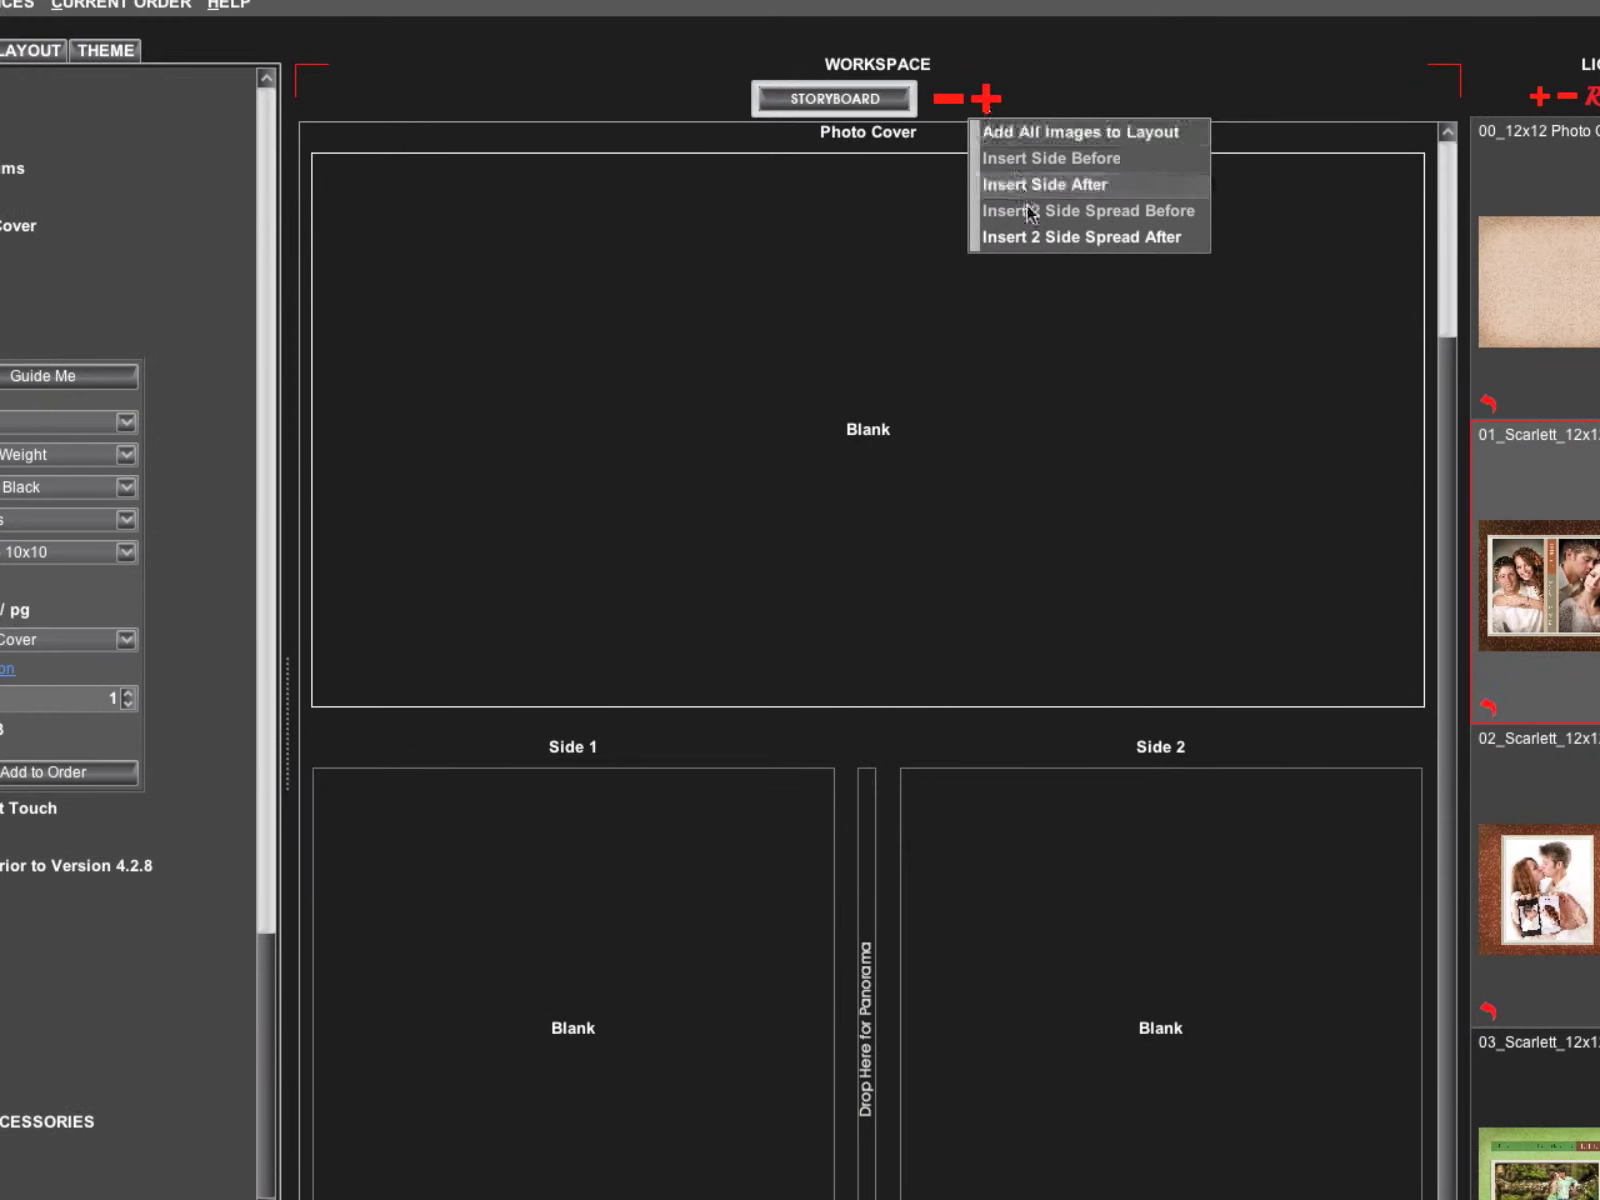
left_click(1004, 134)
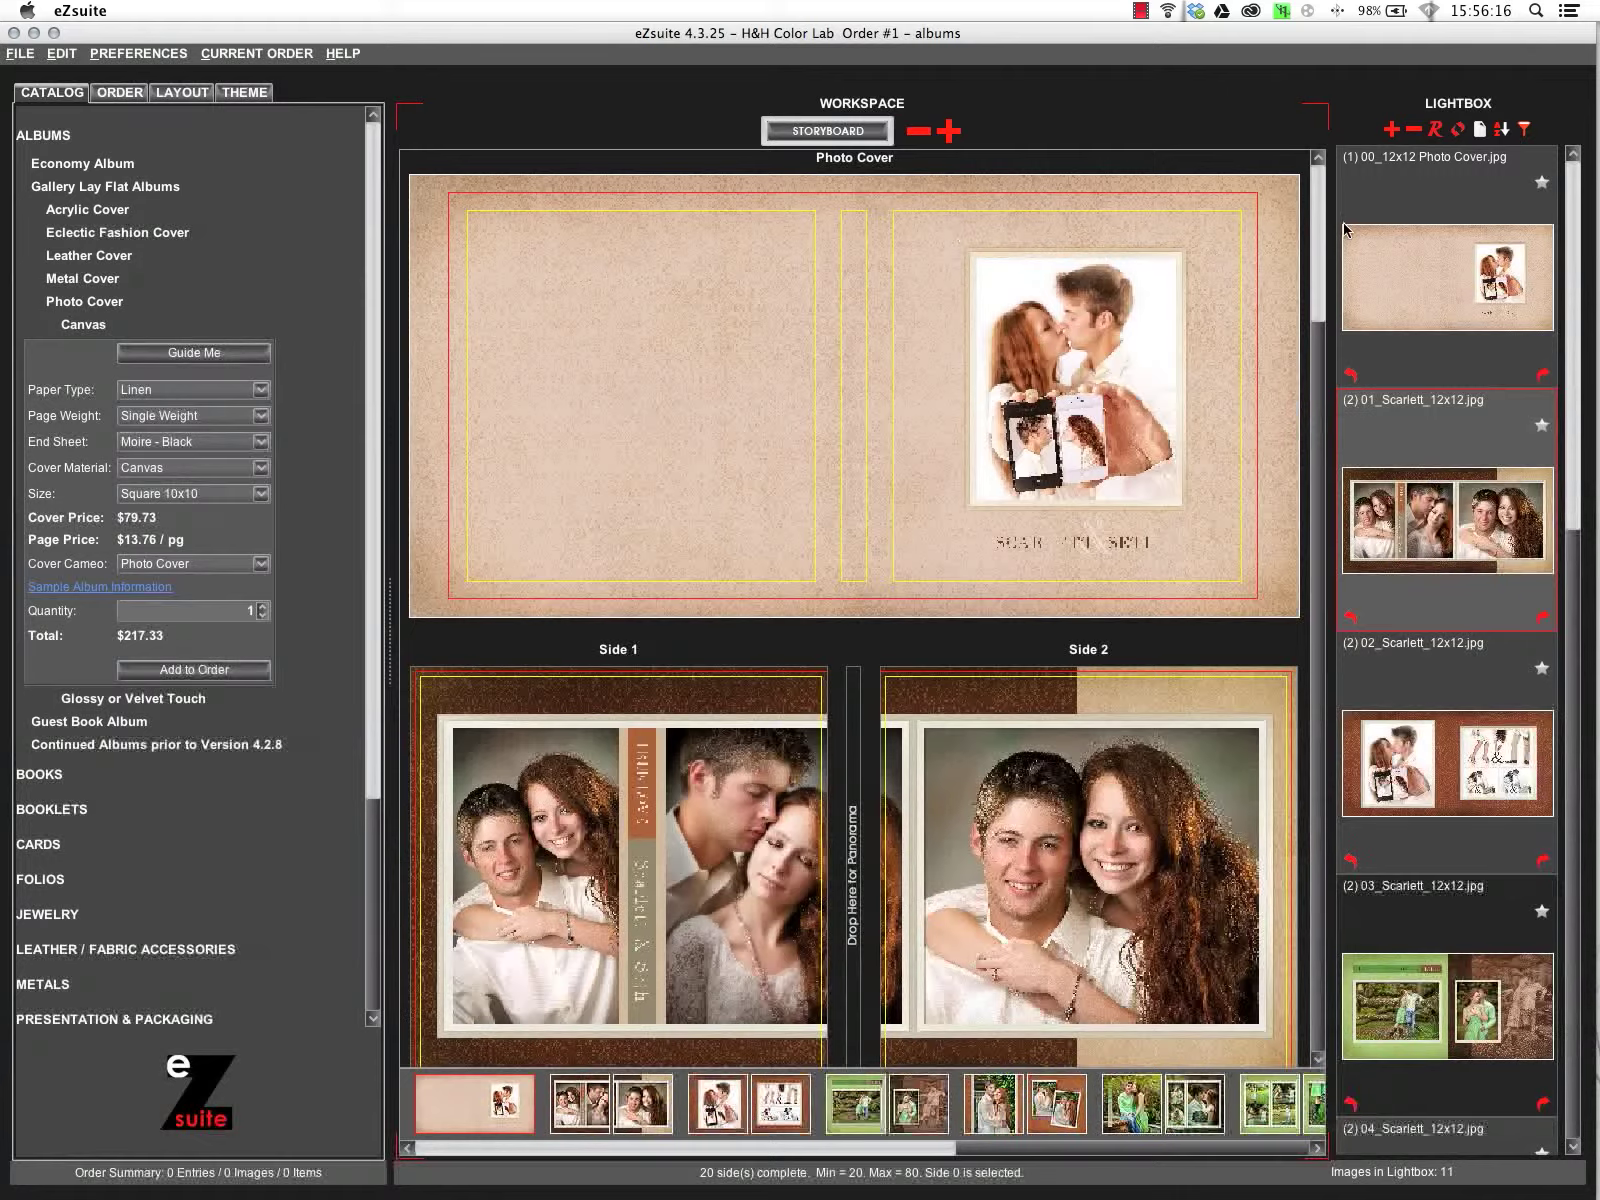
left_click_drag(1320, 228, 1316, 910)
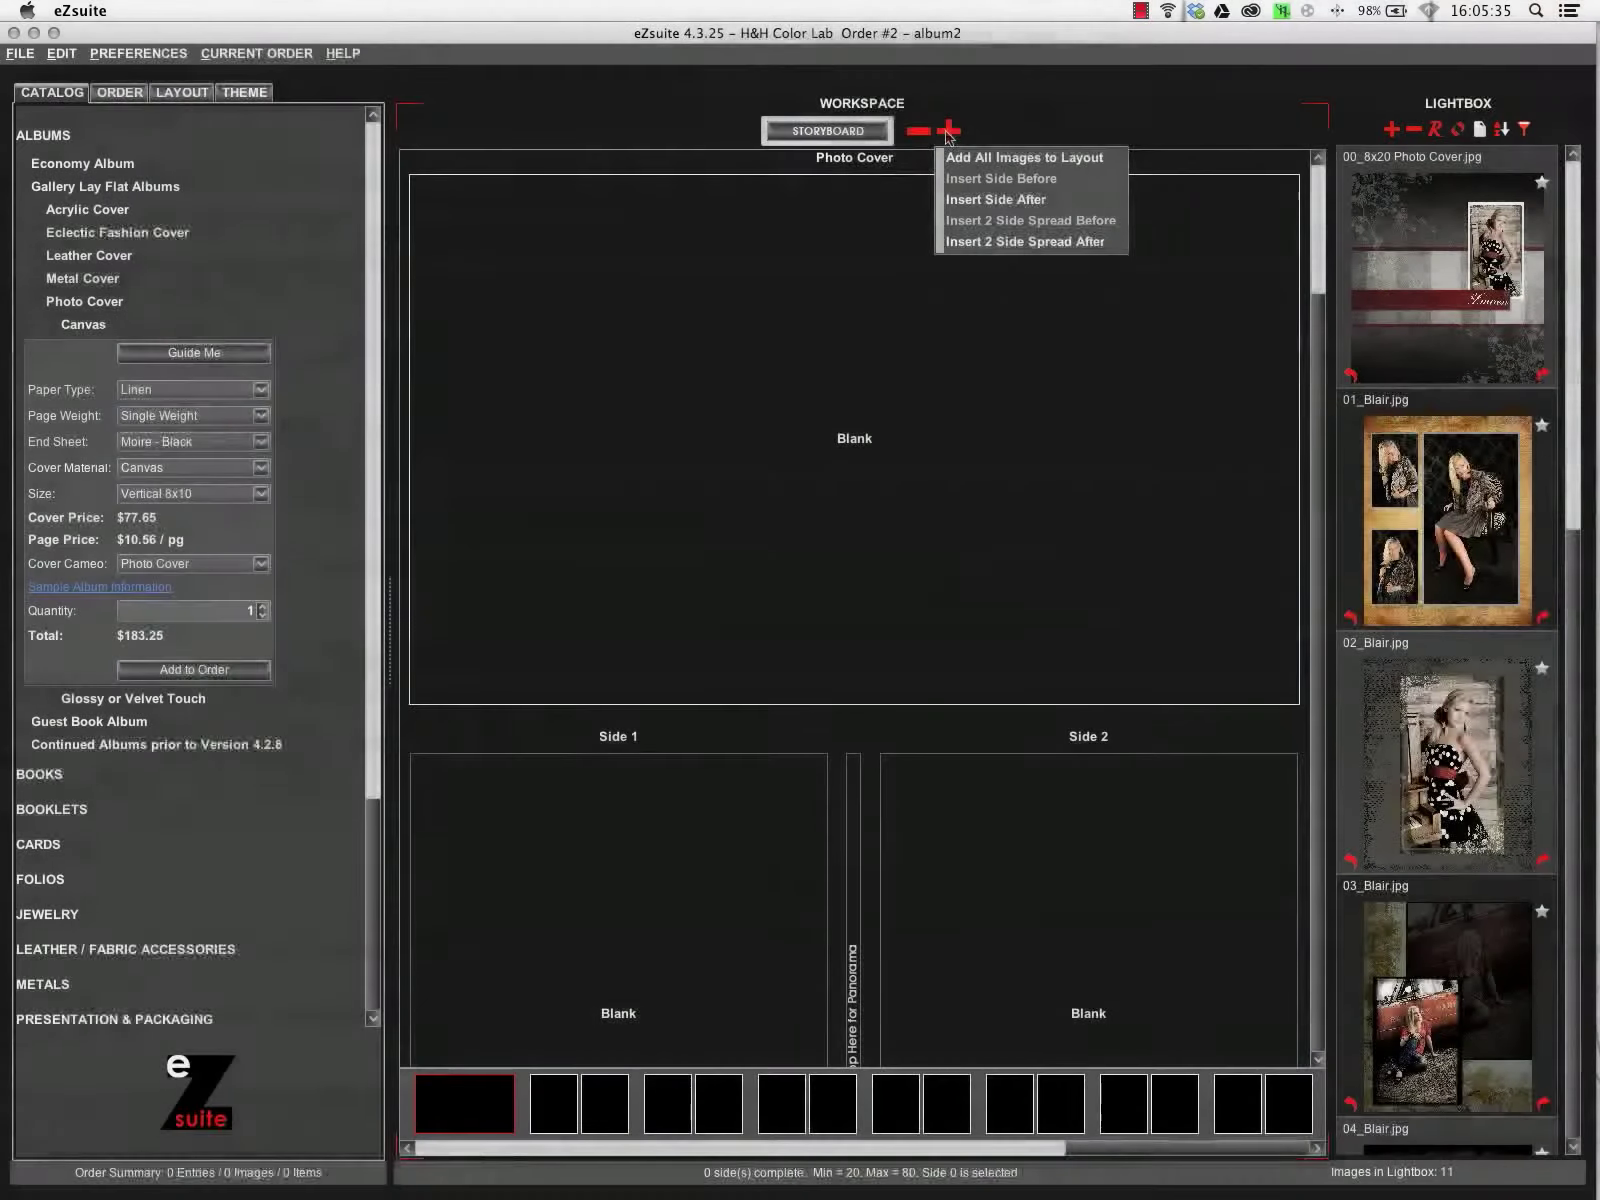
- Close the add-images menu without a choice, then reopen it
left_click(593, 291)
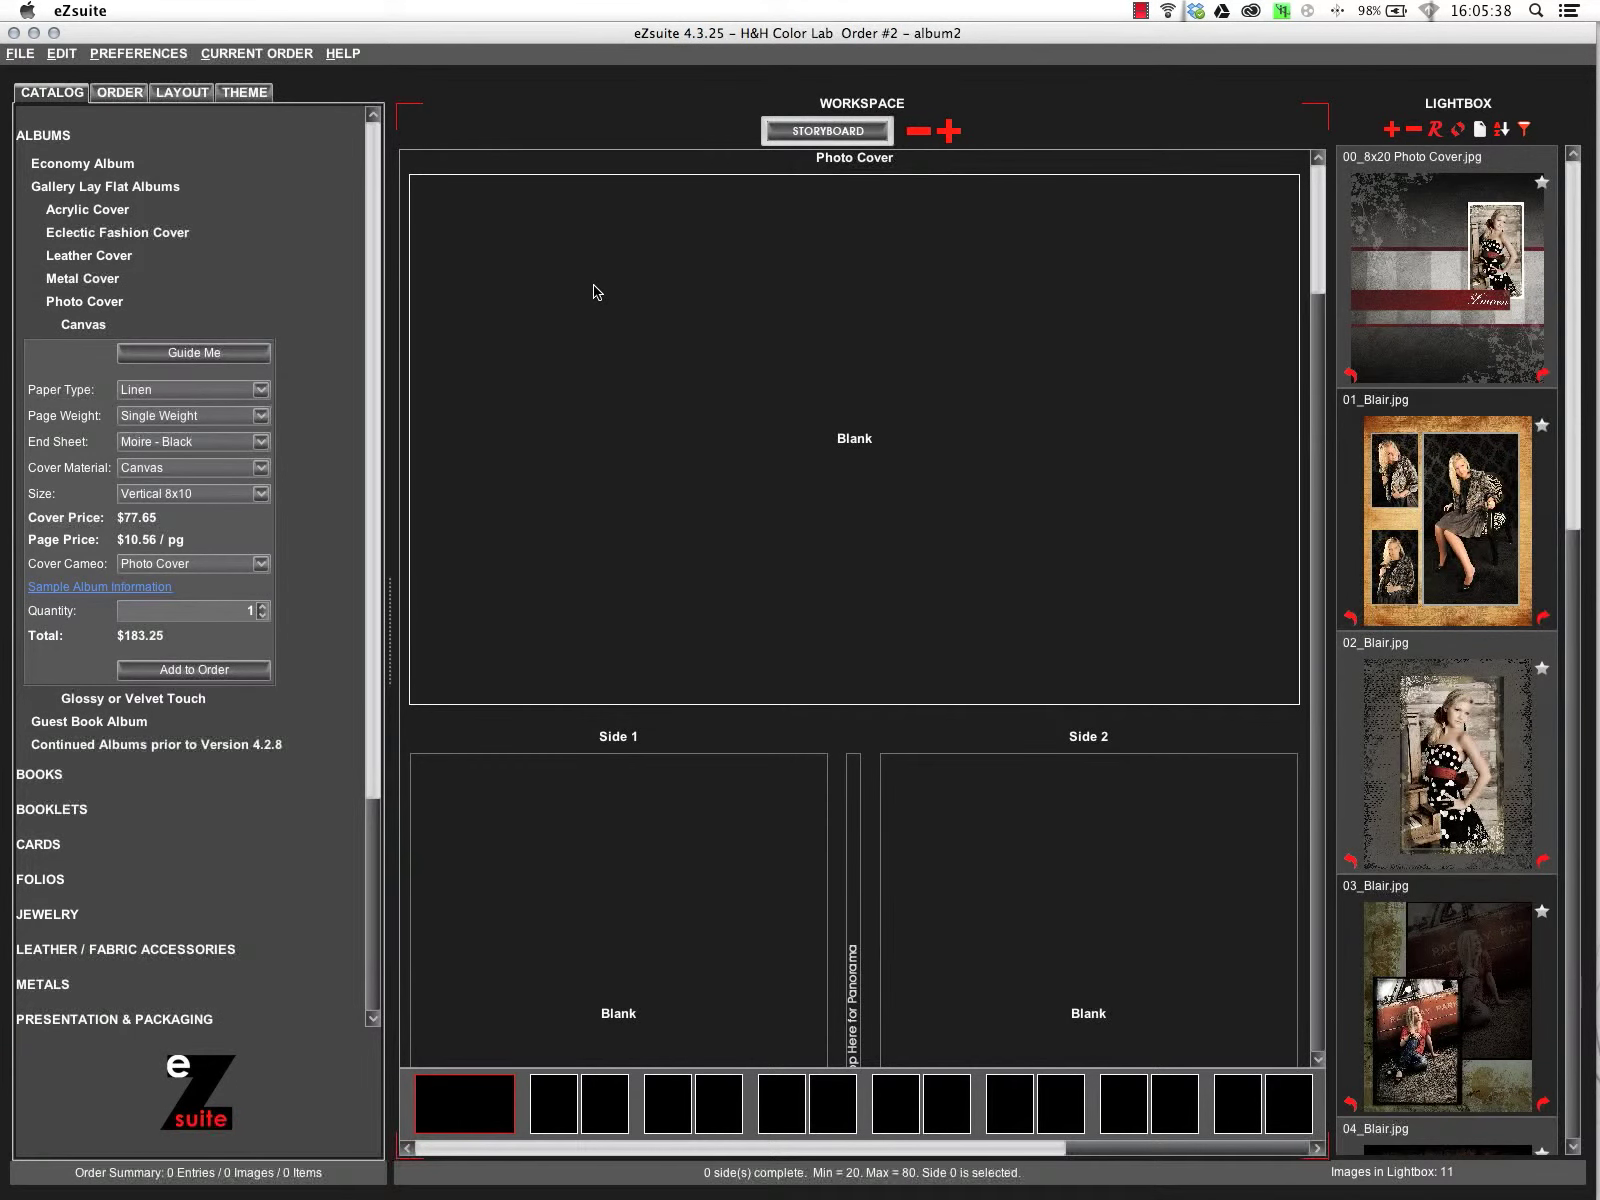
left_click(949, 134)
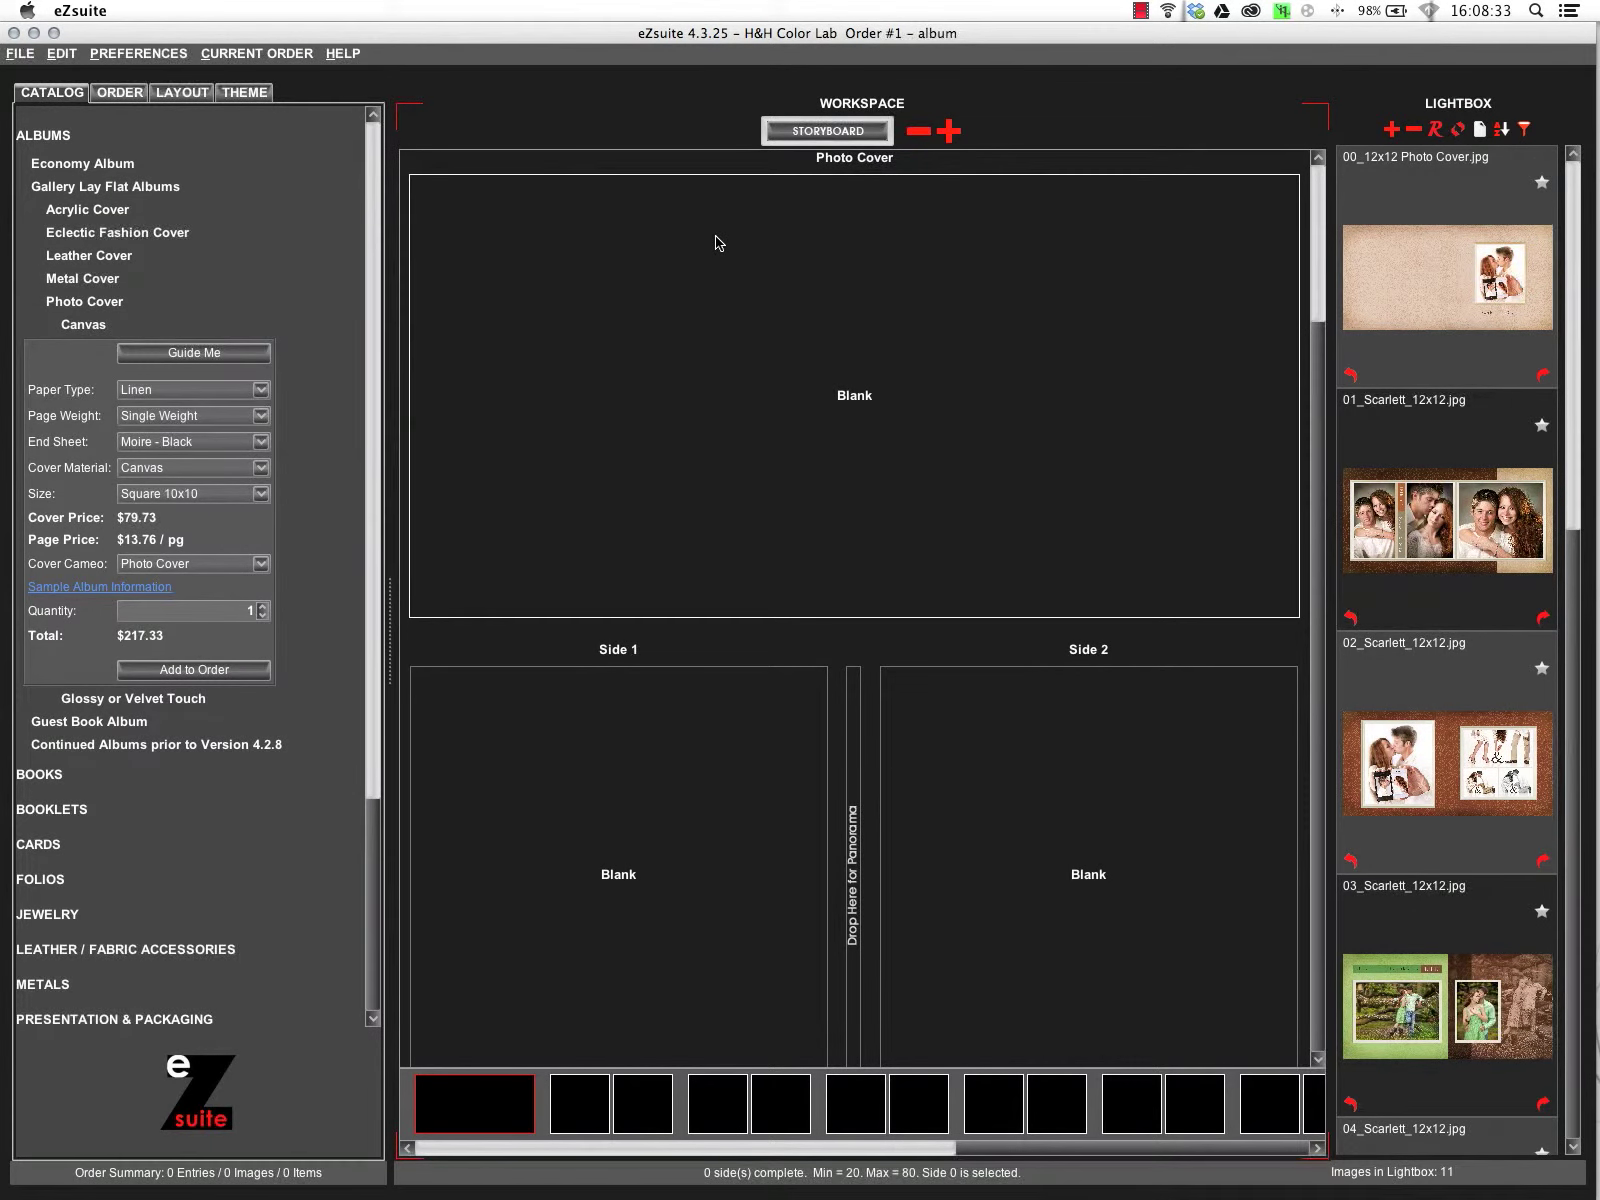
- Place 00_12x12 Photo Cover.jpg on the cover and spreads 01–03_Scarlett on Sides 1–6
left_click_drag(1385, 281, 1027, 293)
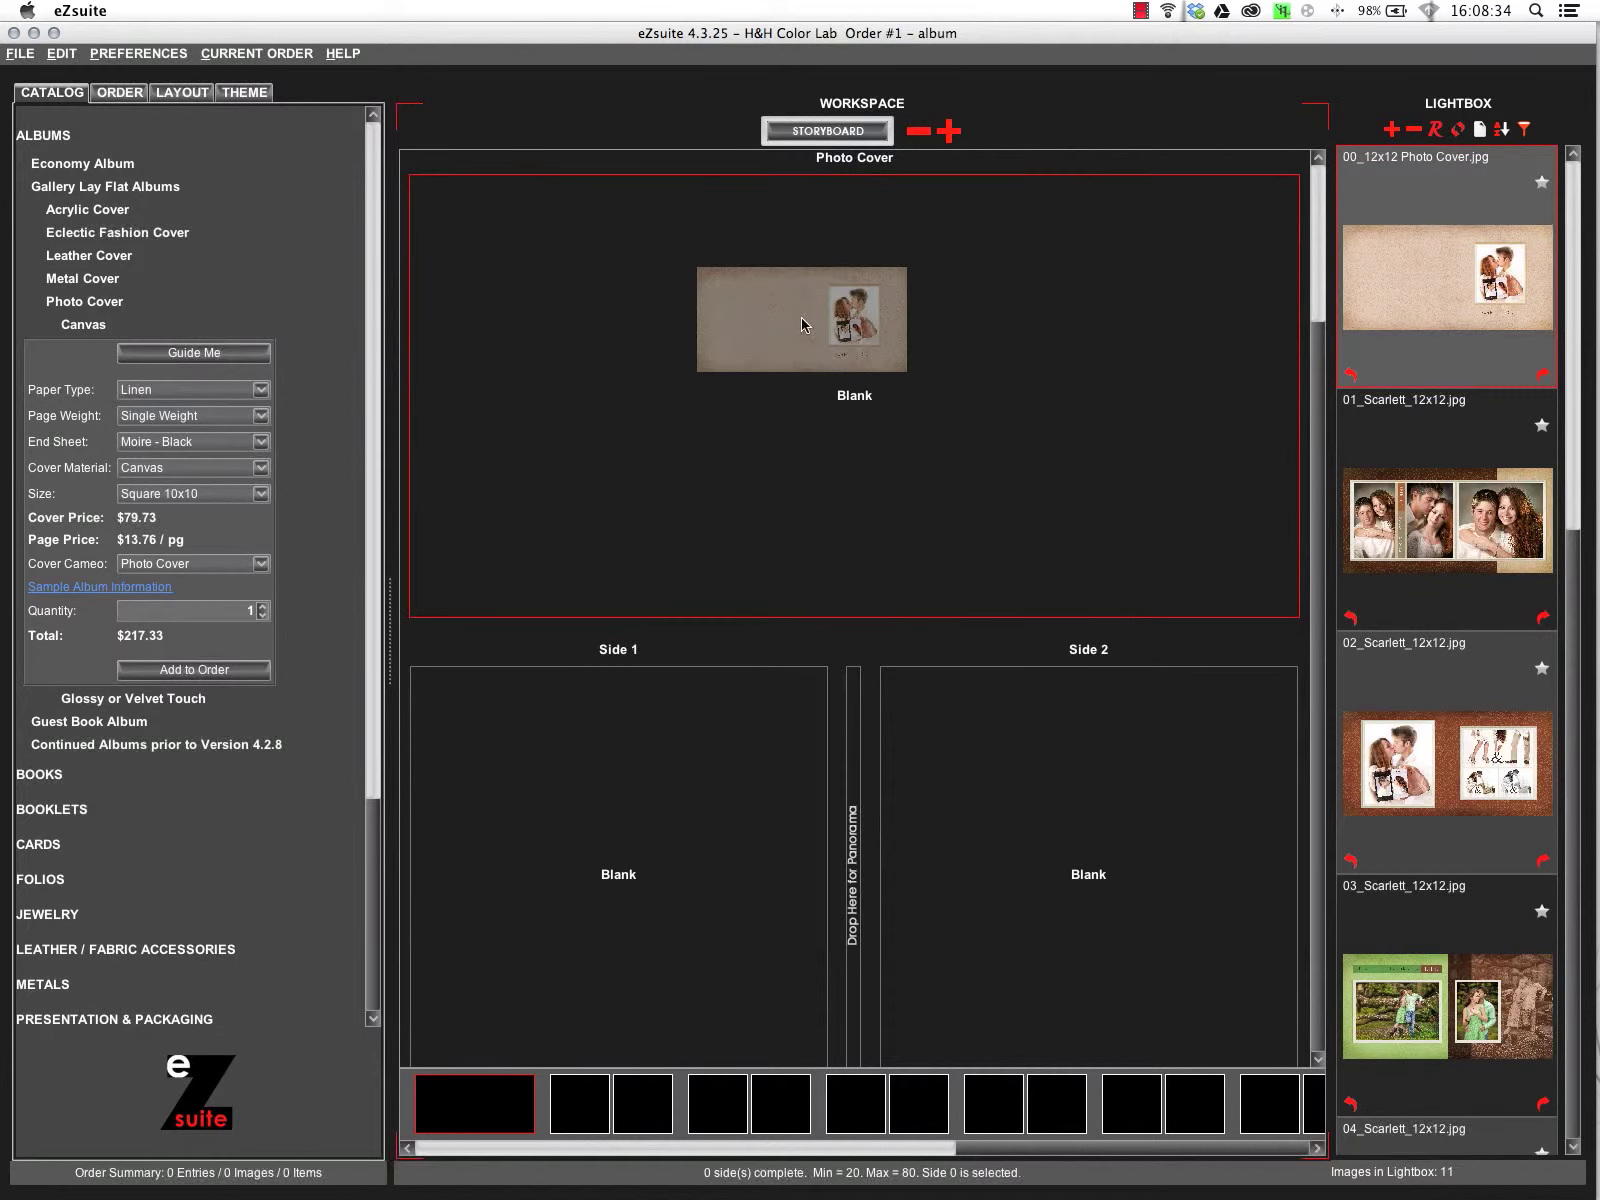
left_click_drag(801, 323, 801, 323)
left_click_drag(1390, 533, 641, 818)
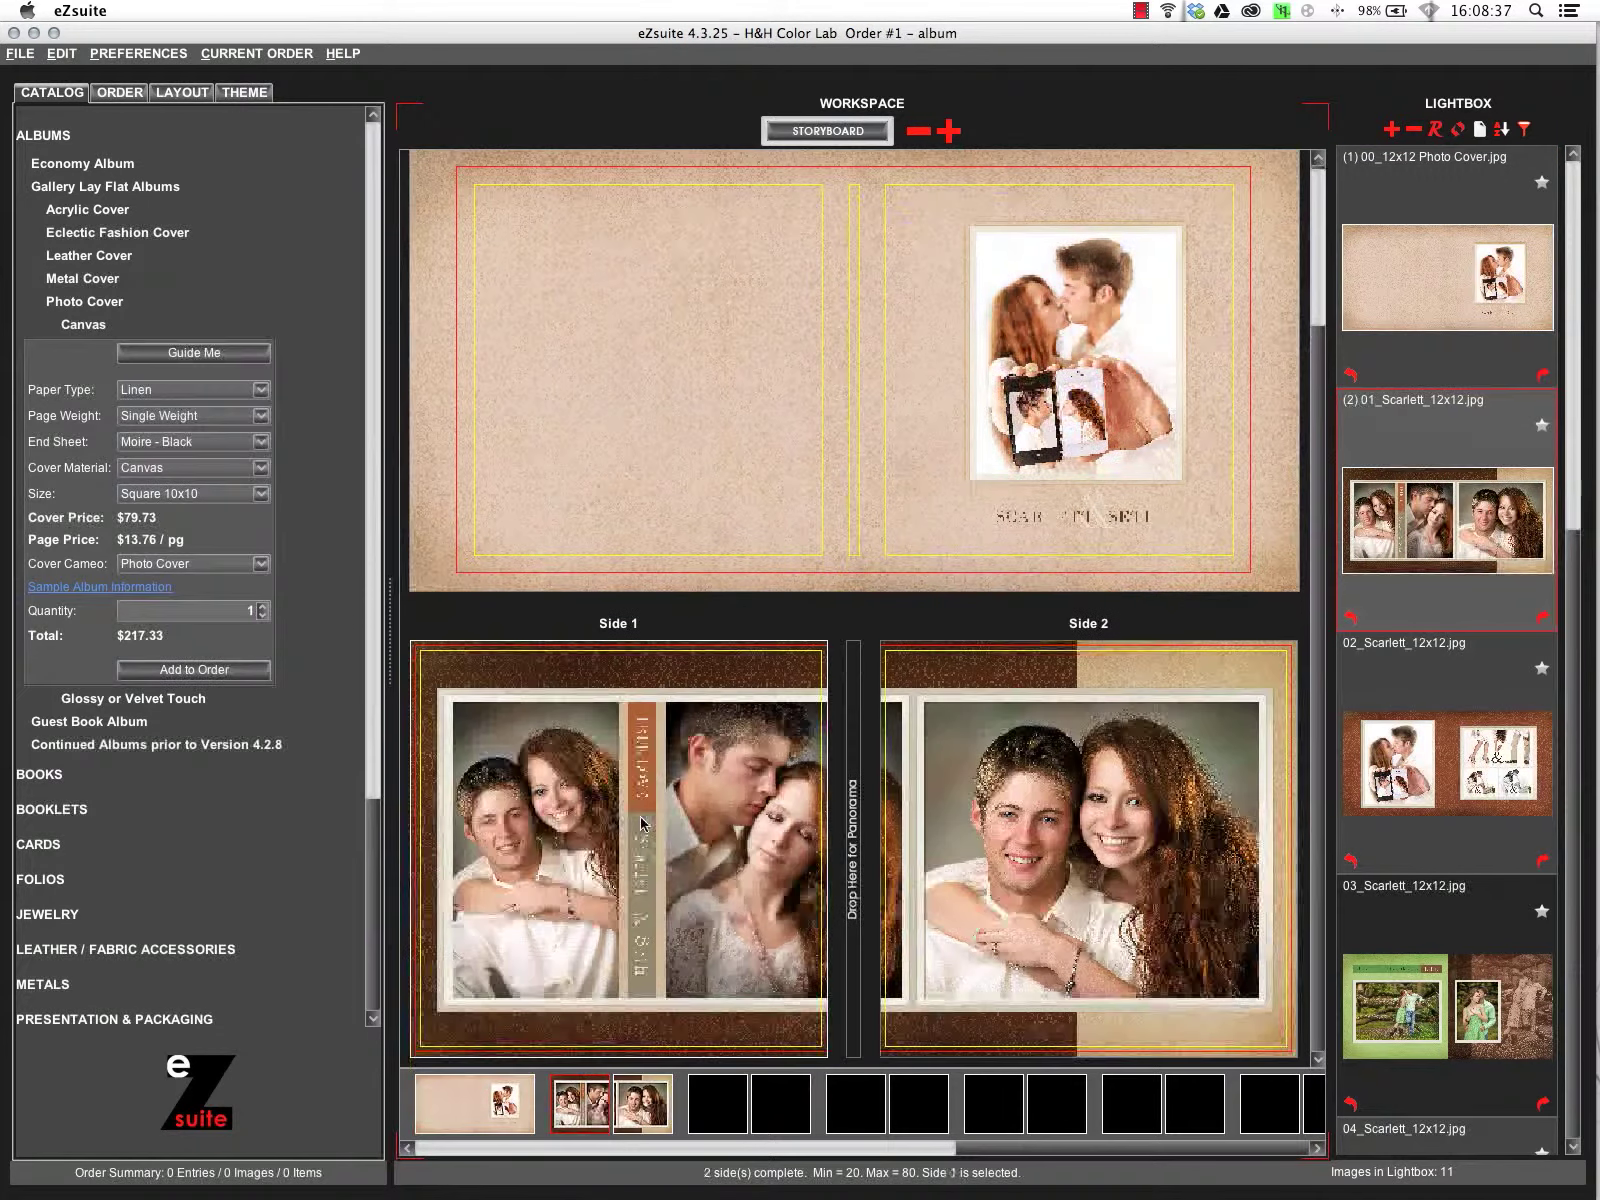
left_click_drag(1318, 311, 1318, 424)
left_click_drag(1458, 730, 788, 619)
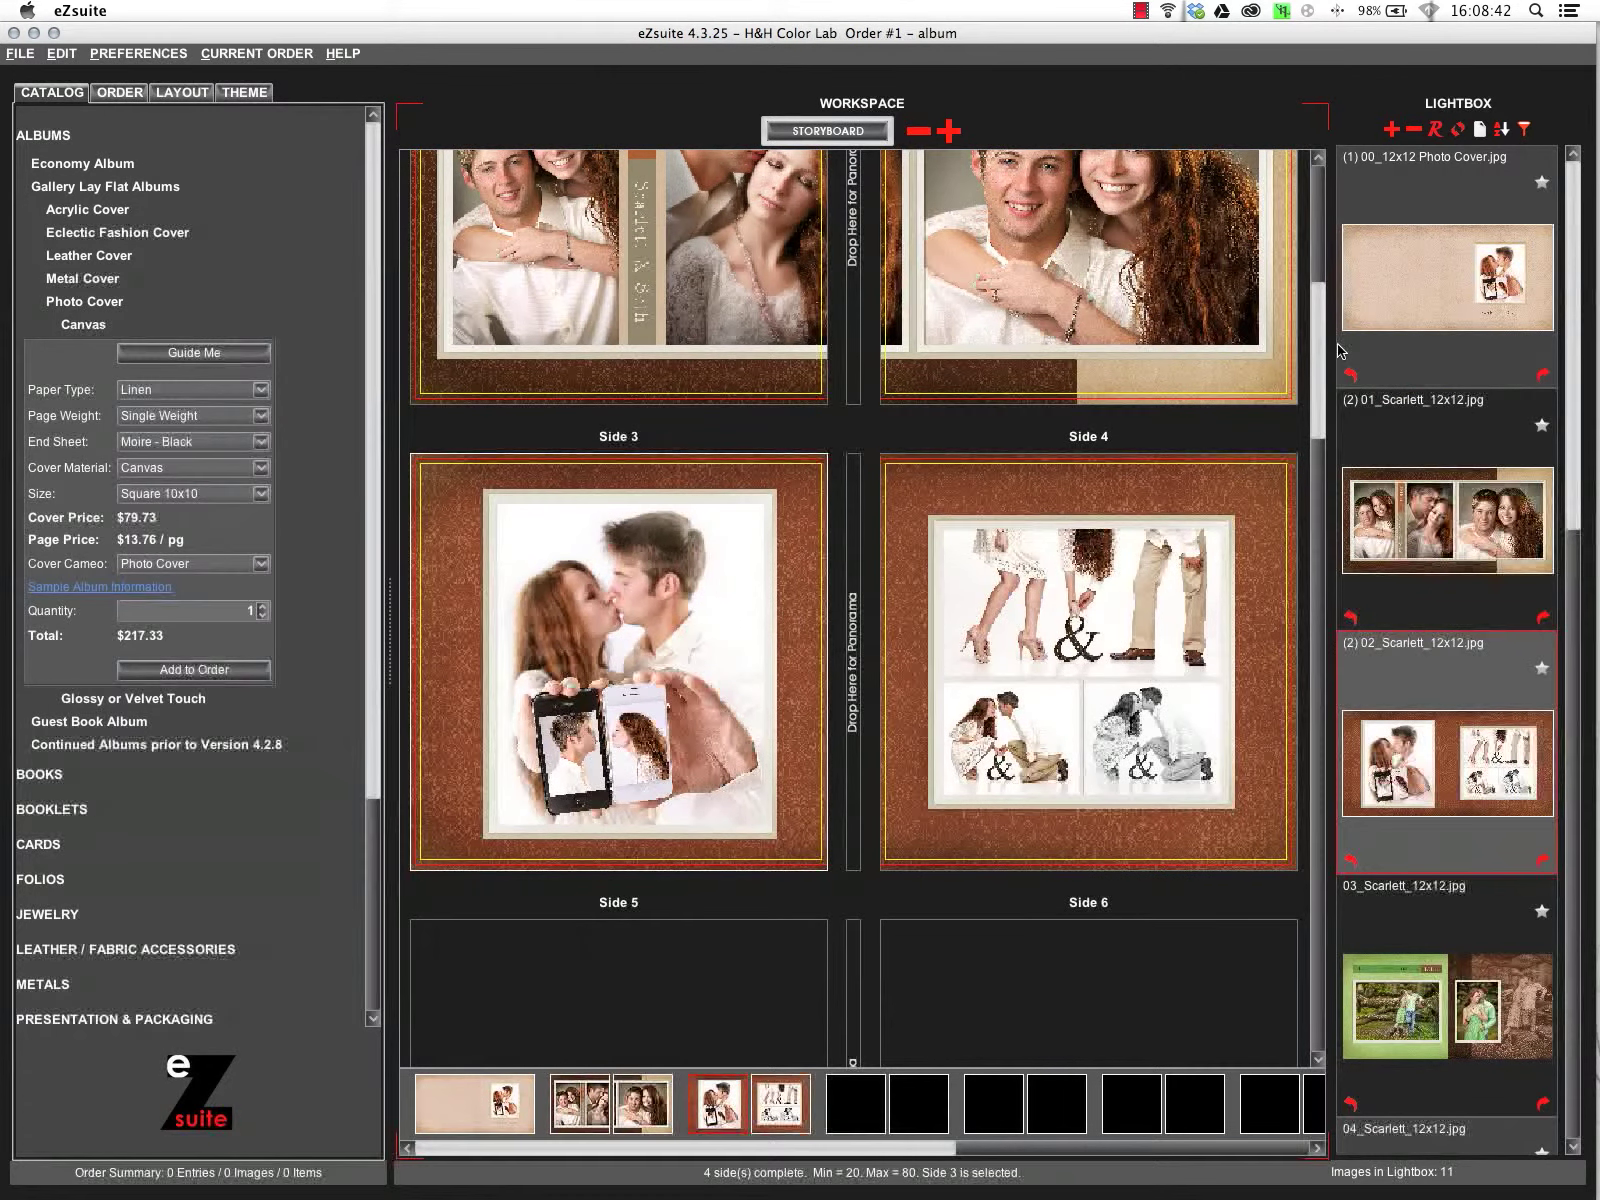
left_click_drag(1318, 360, 1318, 468)
left_click_drag(1384, 998, 545, 635)
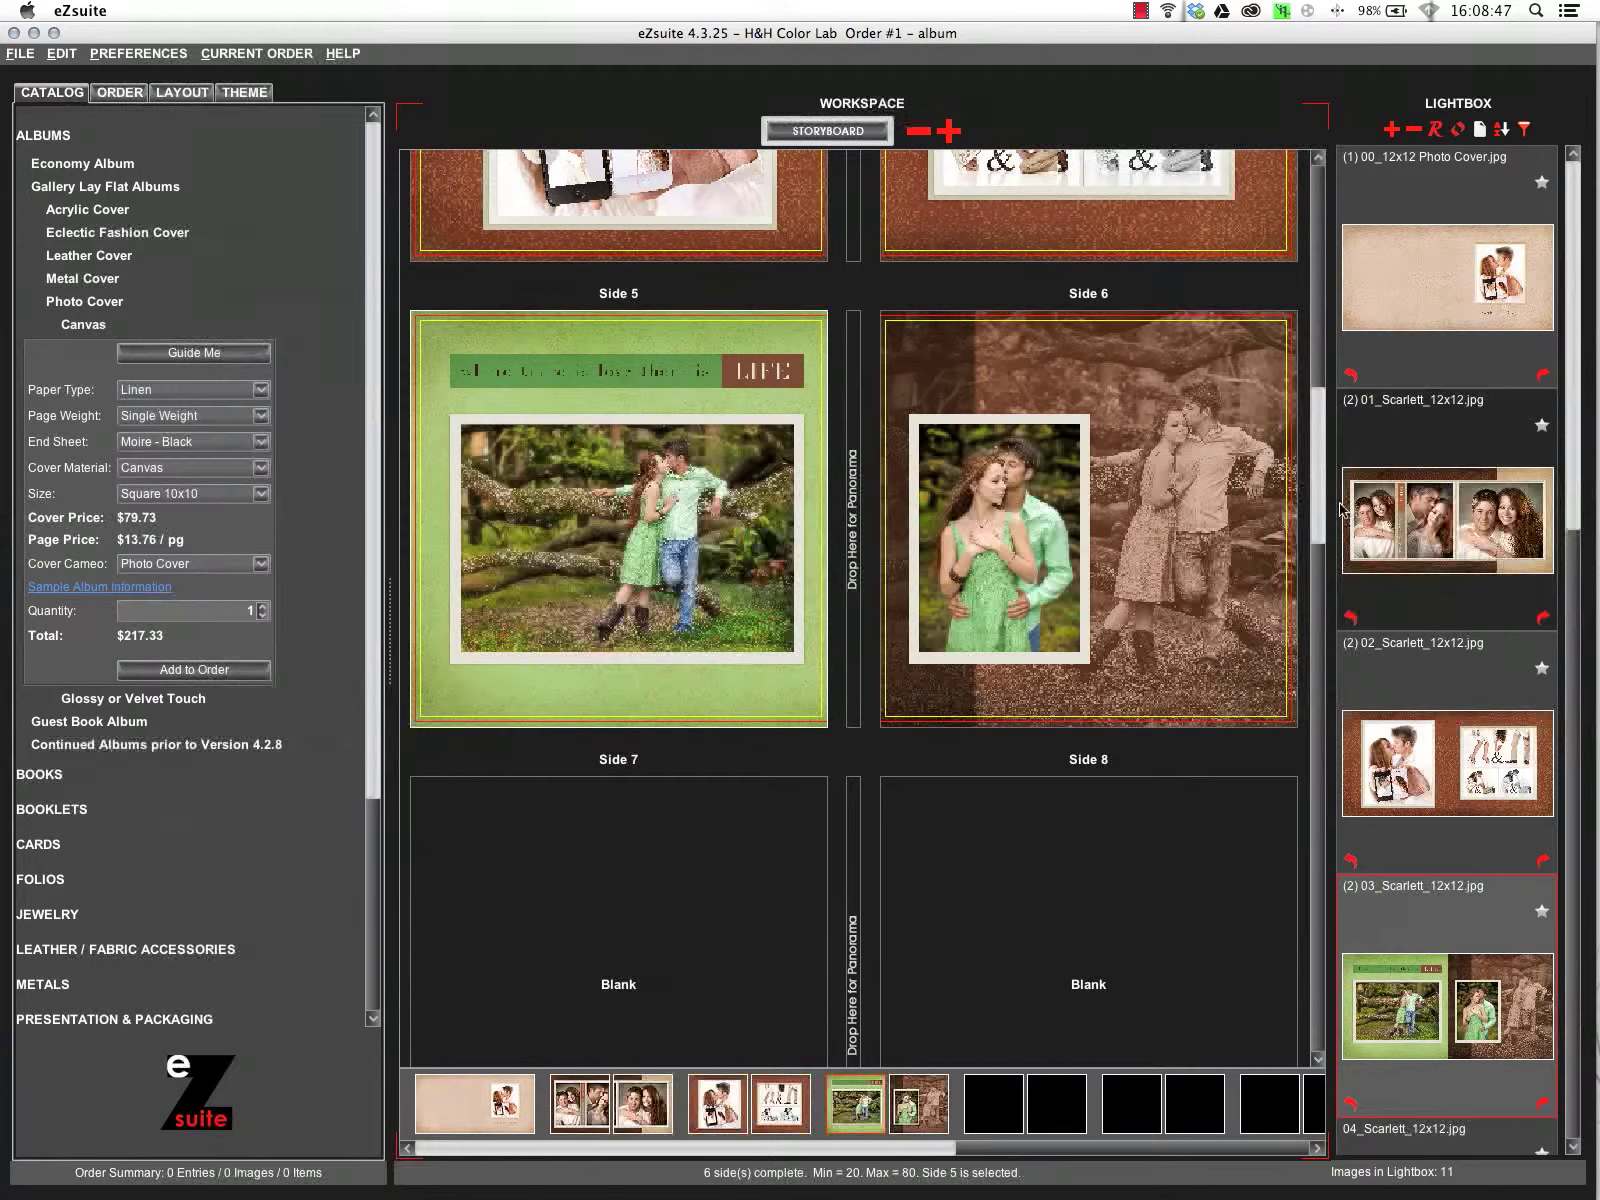
left_click_drag(1318, 512, 1318, 632)
scroll(1422, 505, "down", 2)
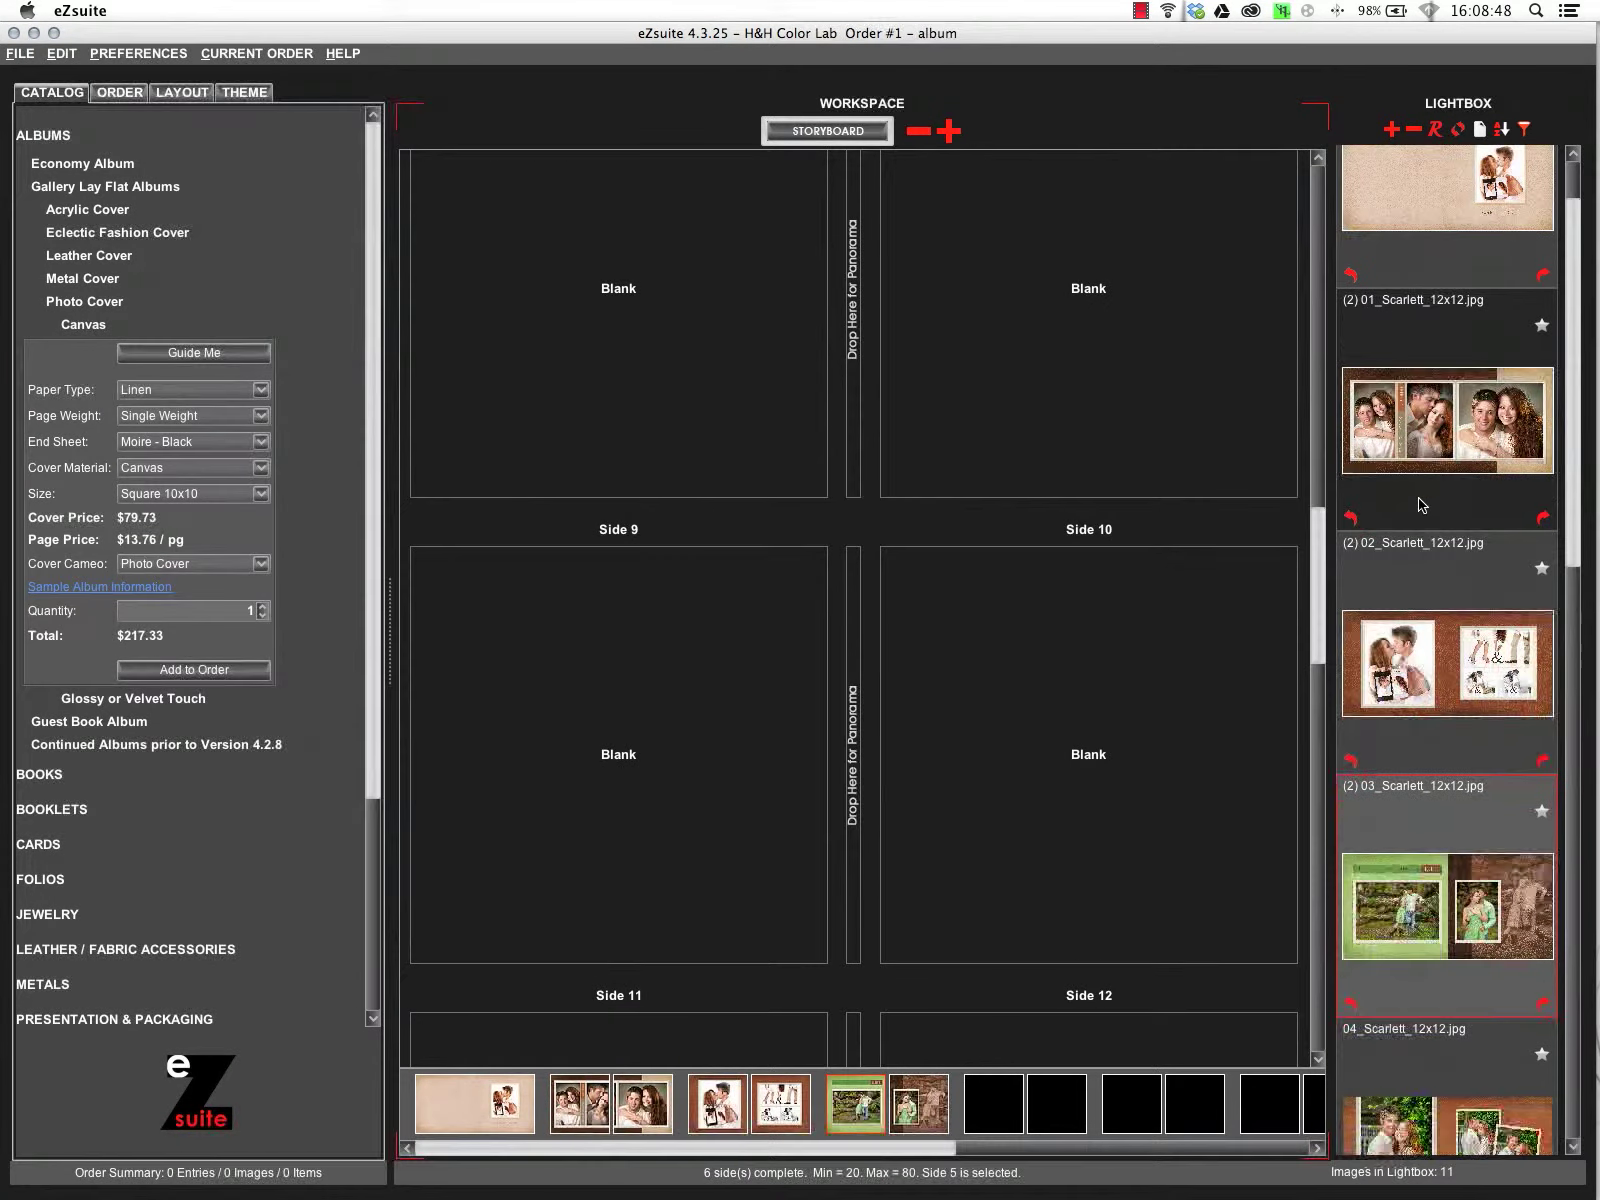
scroll(1422, 505, "down", 2)
left_click_drag(1420, 990, 510, 350)
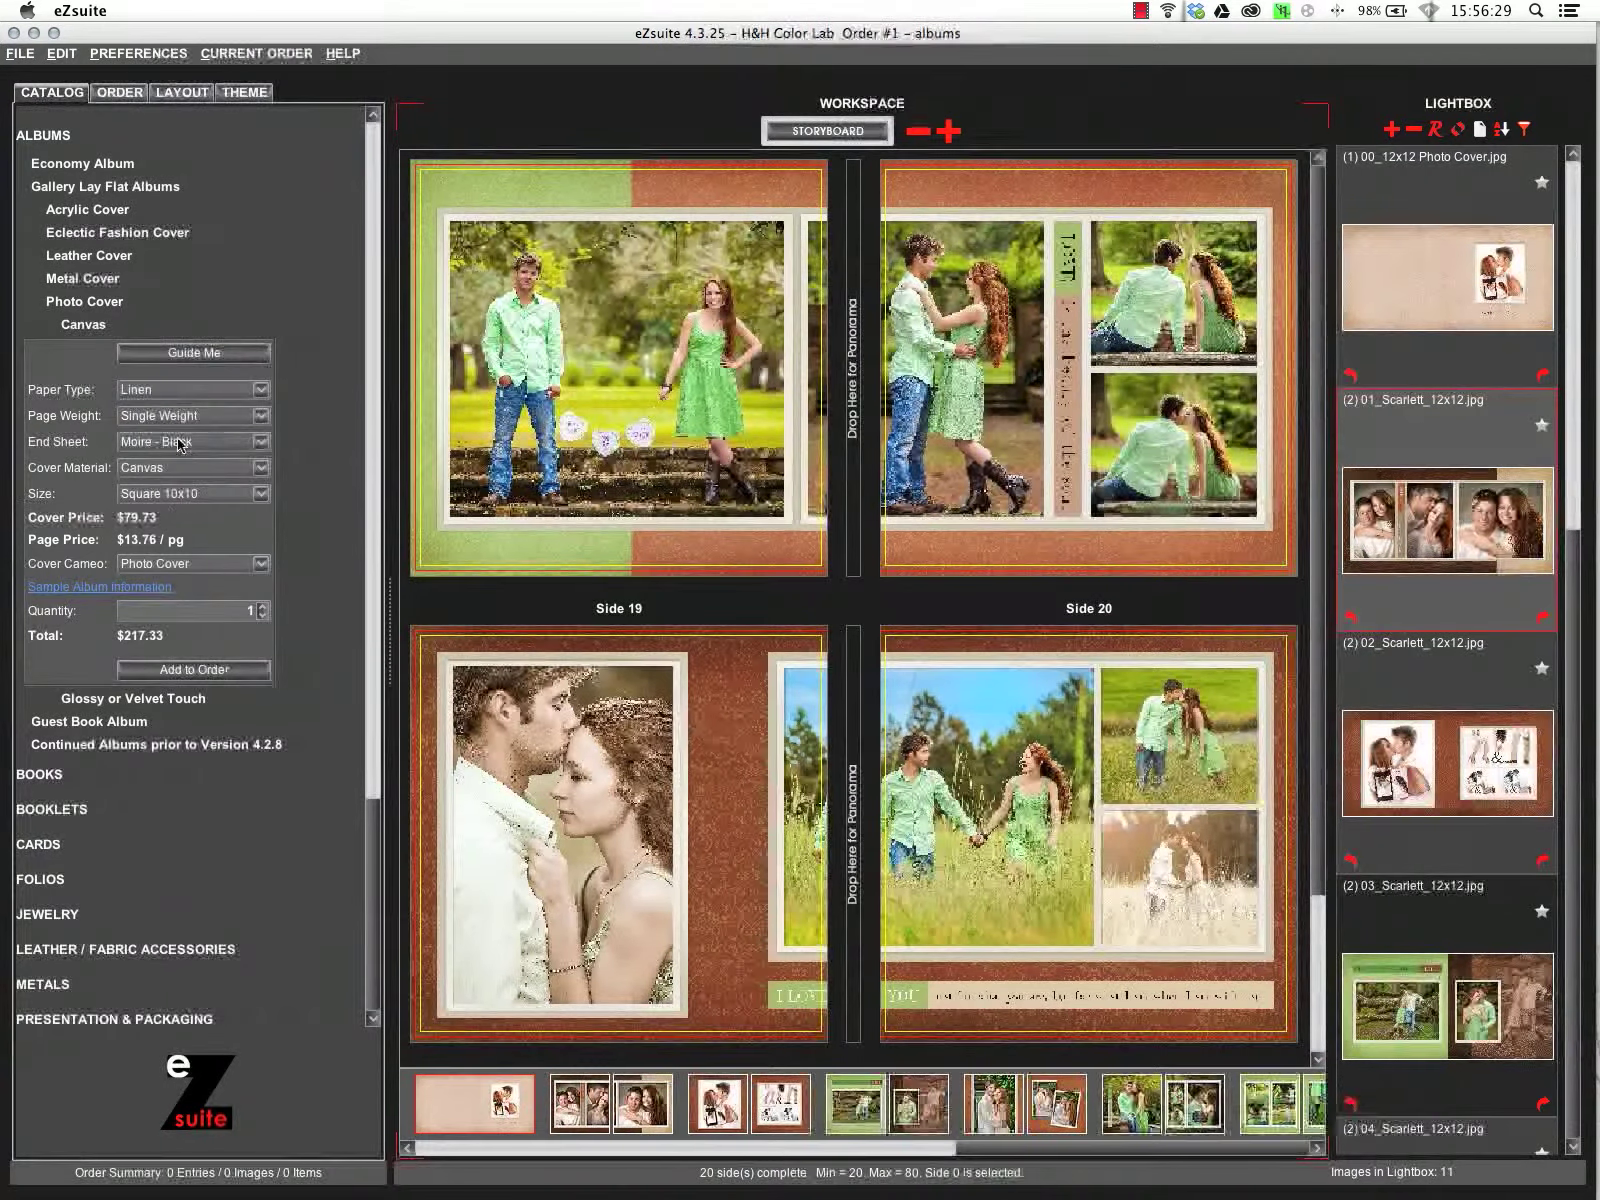
- Add the Square 10x10 canvas album to the order and view the $217.33 order summary
left_click(200, 669)
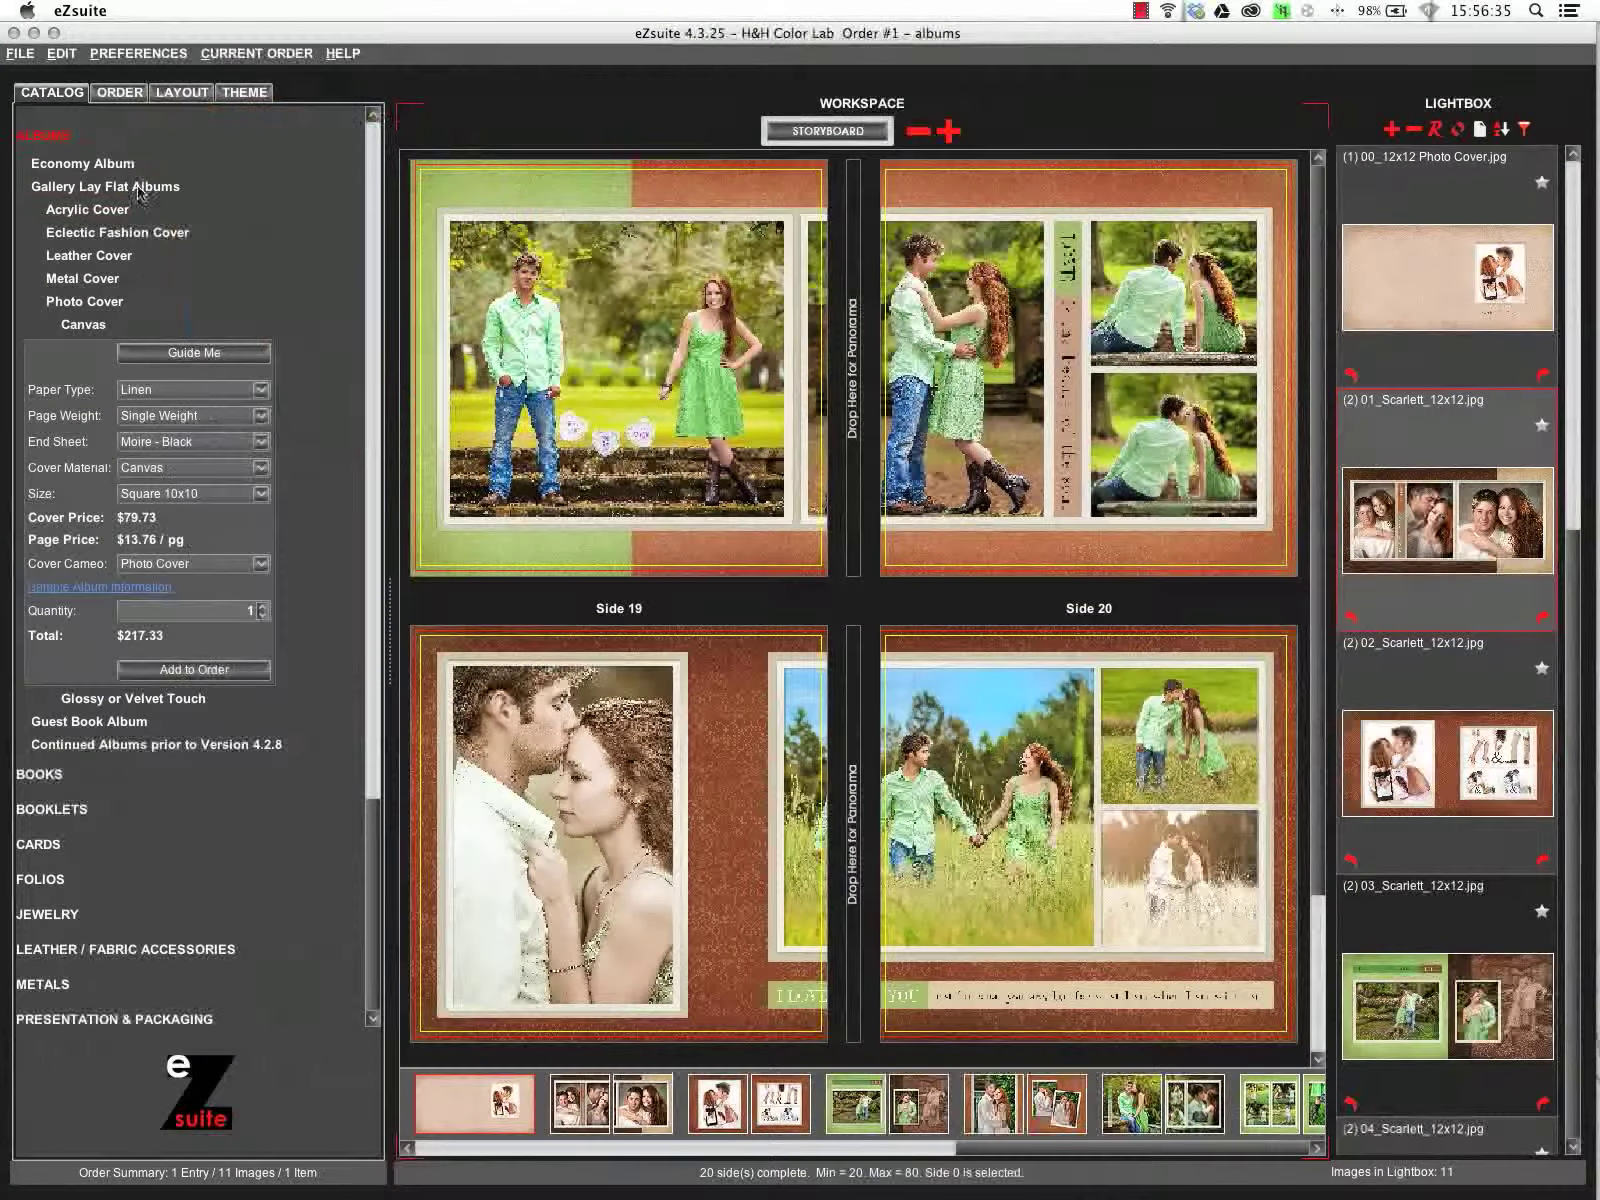
left_click(124, 95)
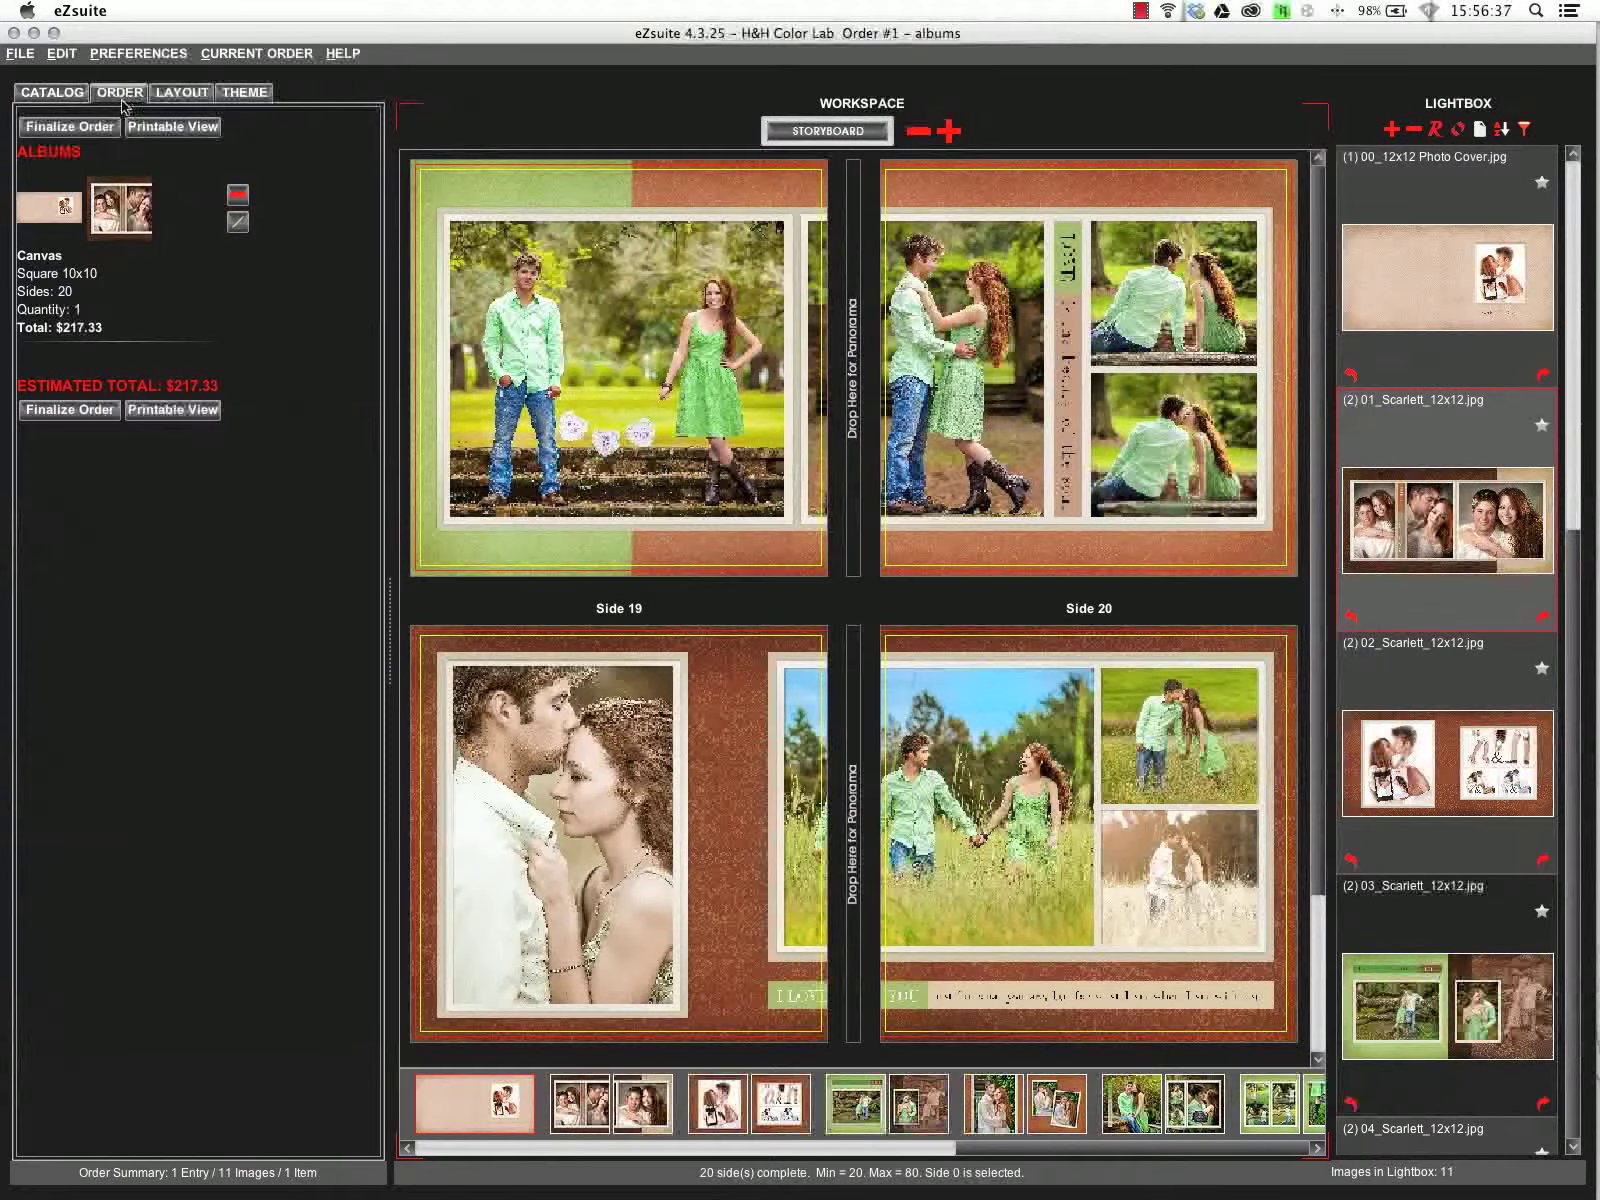